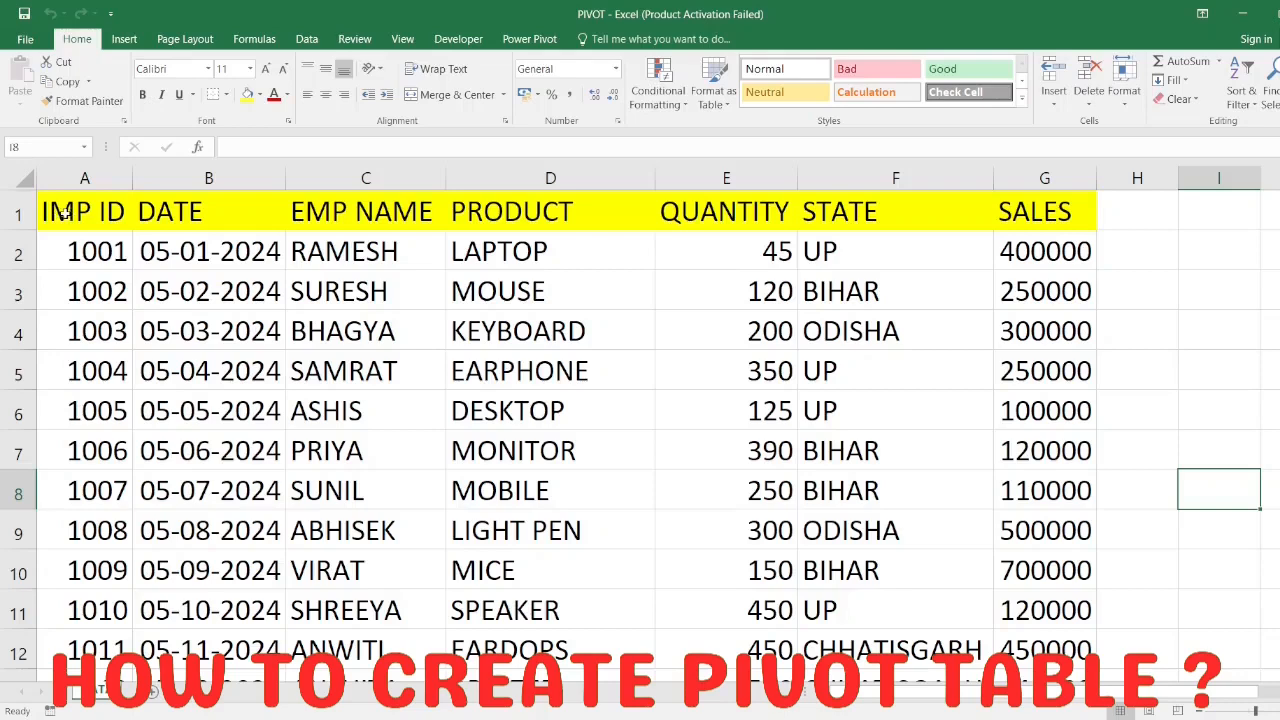
Create a PivotTable on a new worksheet from the DATA sheet's range A1:G21.
left_click_drag(62, 210, 1087, 620)
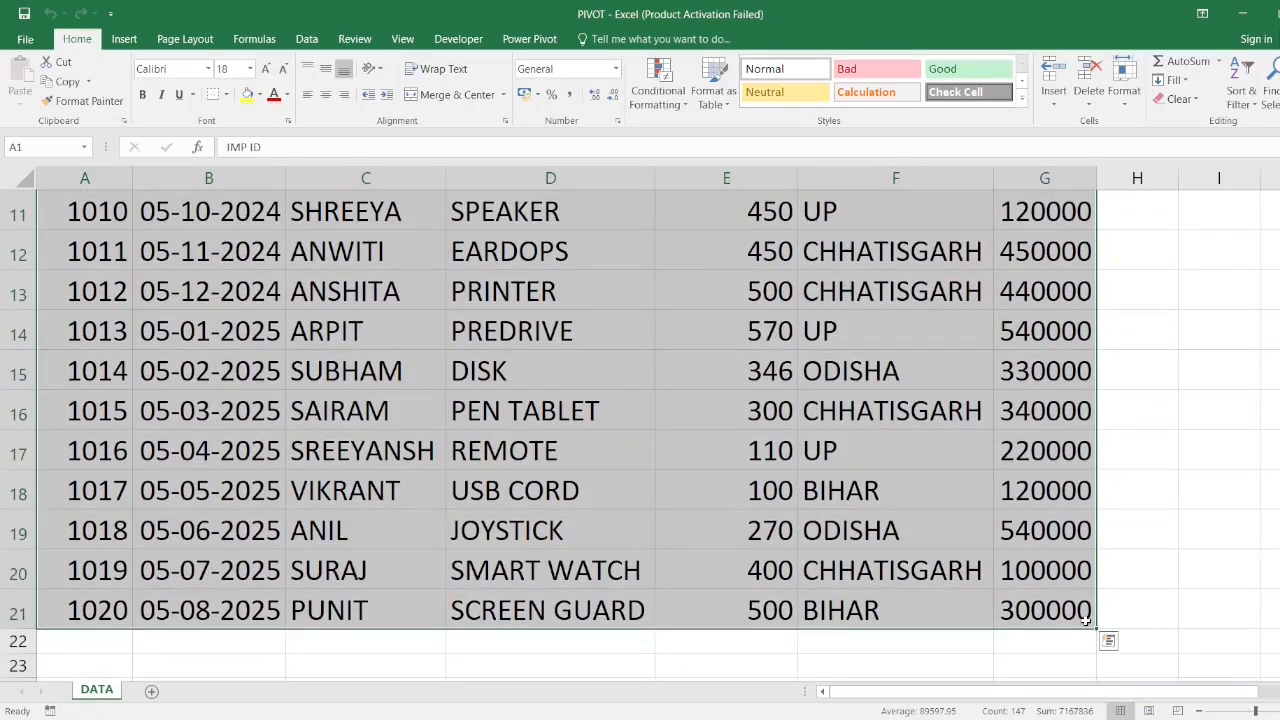
left_click(125, 40)
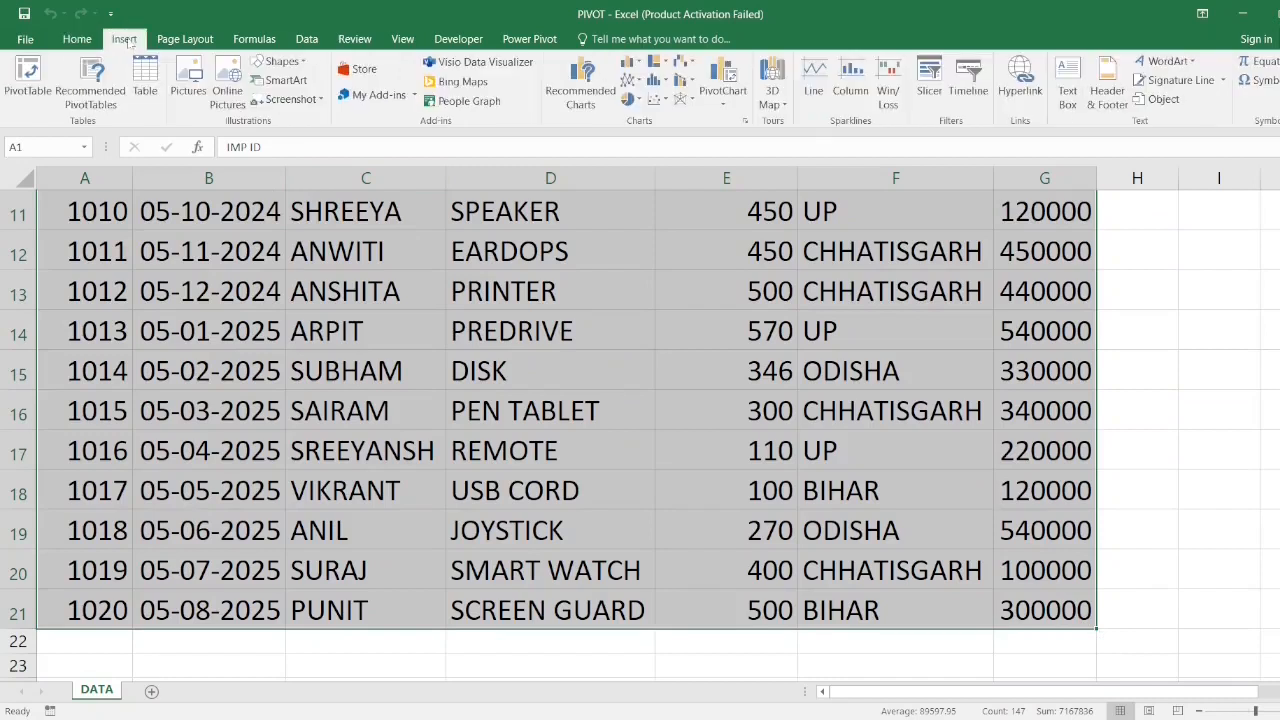
left_click(20, 78)
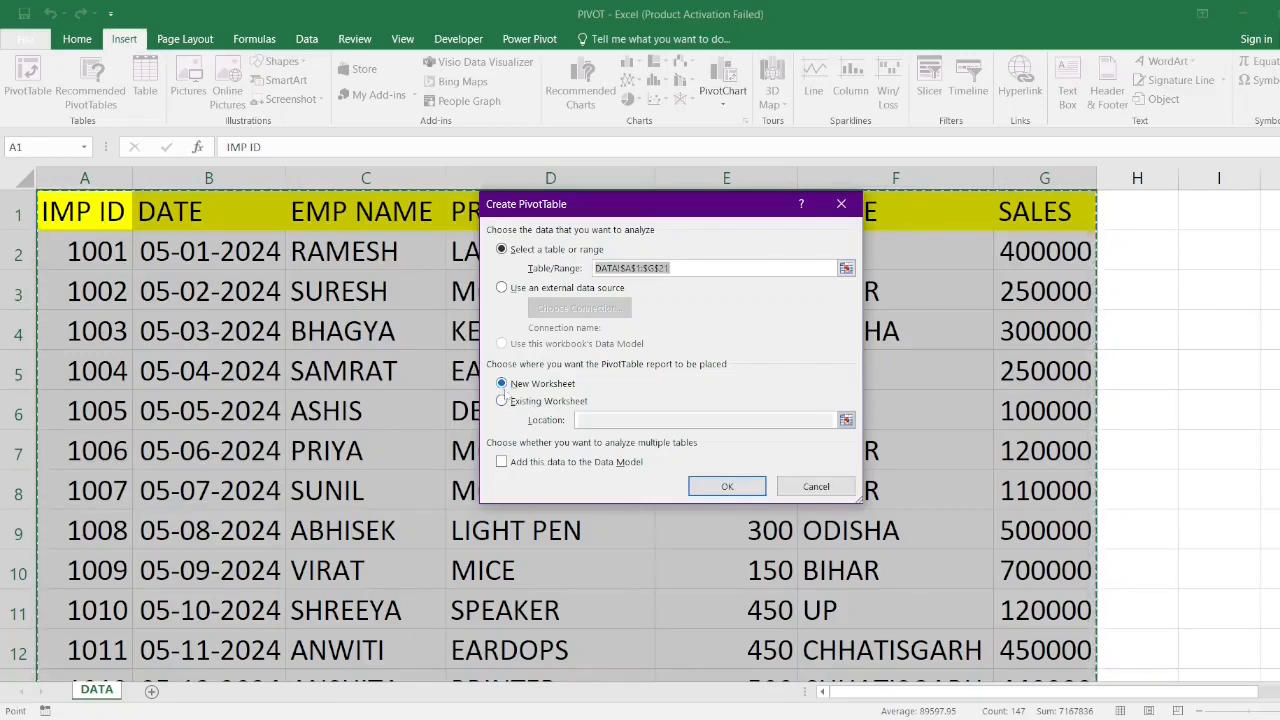
left_click(717, 490)
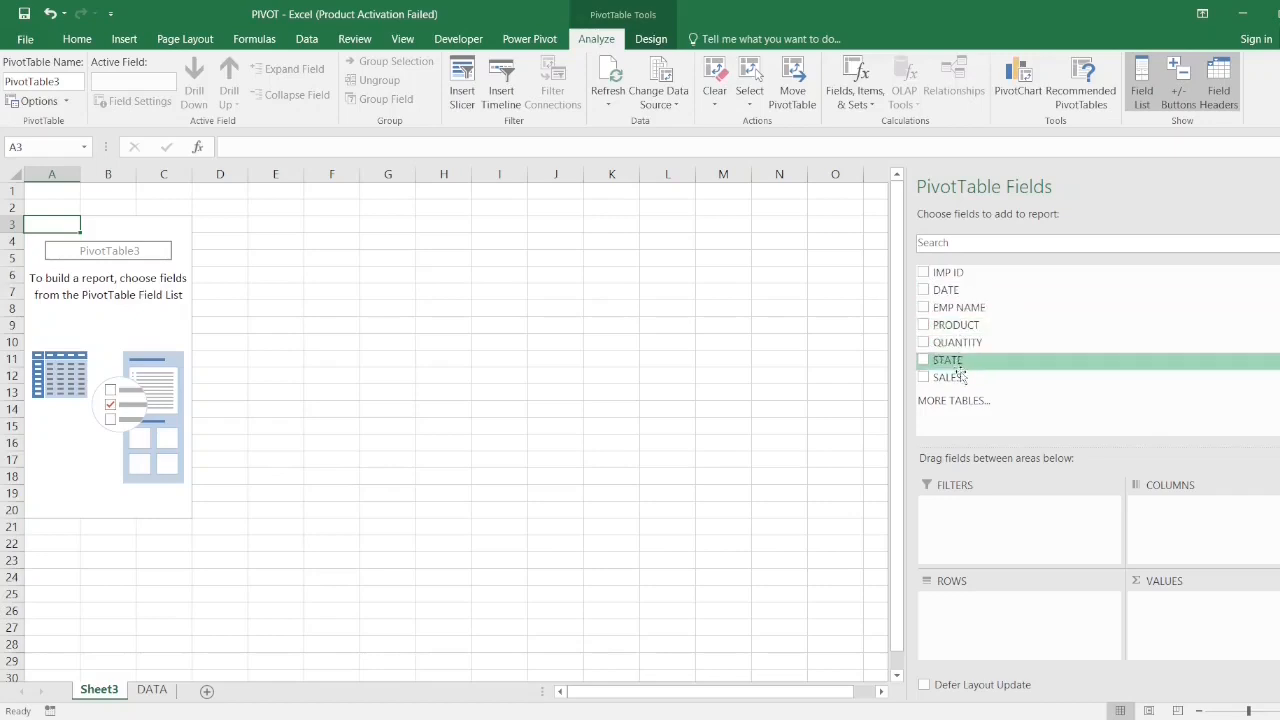
Build the pivot table with PRODUCT as rows, the sum of SALES as values and STATE as the report filter.
left_click(152, 690)
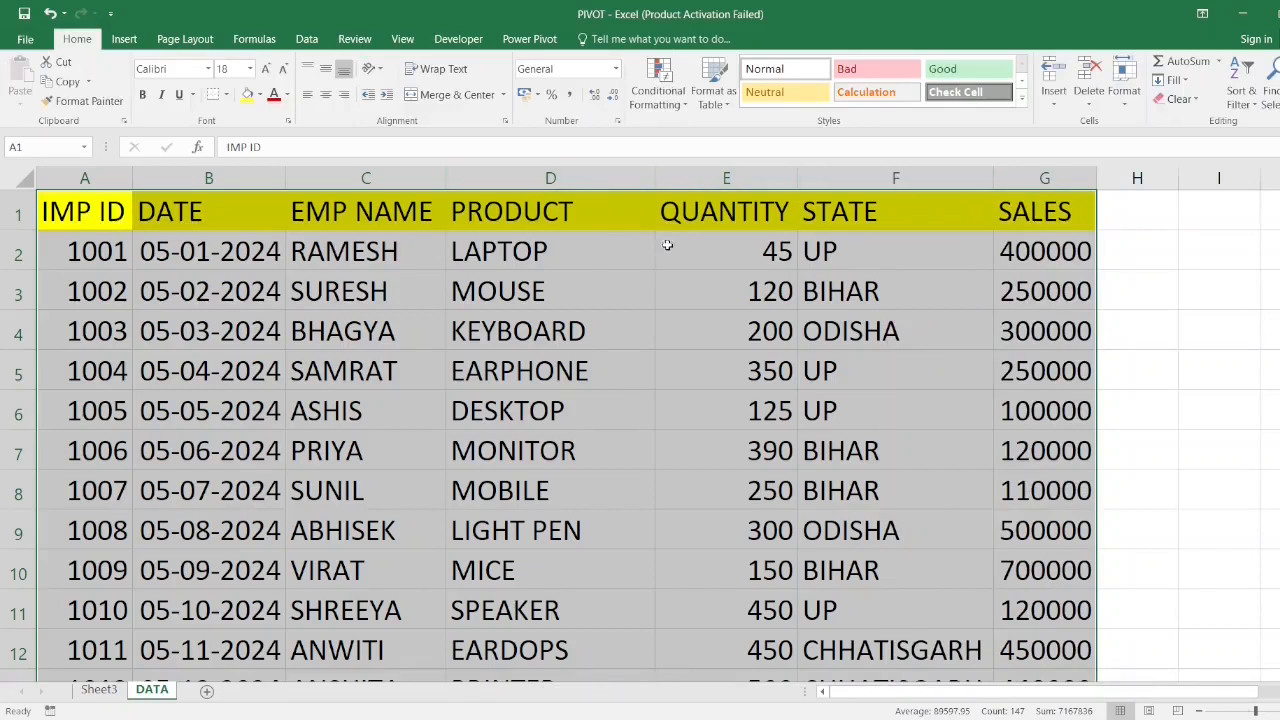
left_click(99, 690)
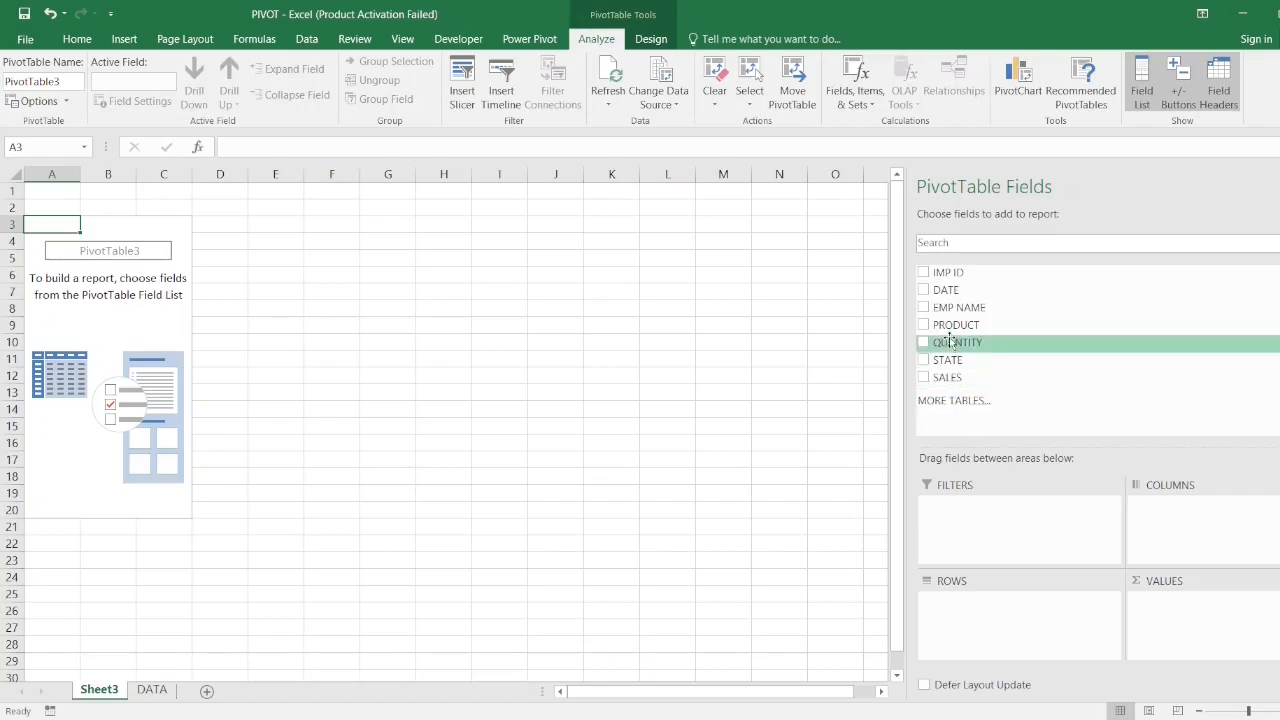
left_click_drag(960, 331, 992, 612)
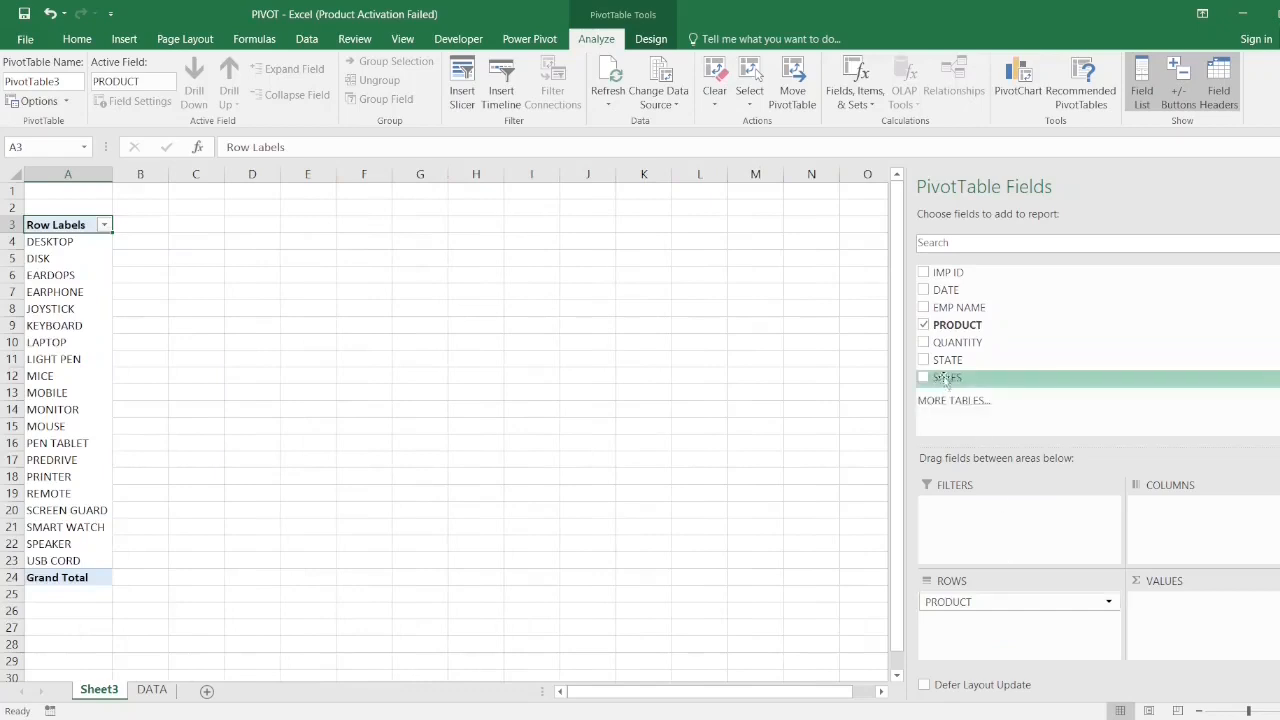
left_click_drag(952, 380, 1176, 619)
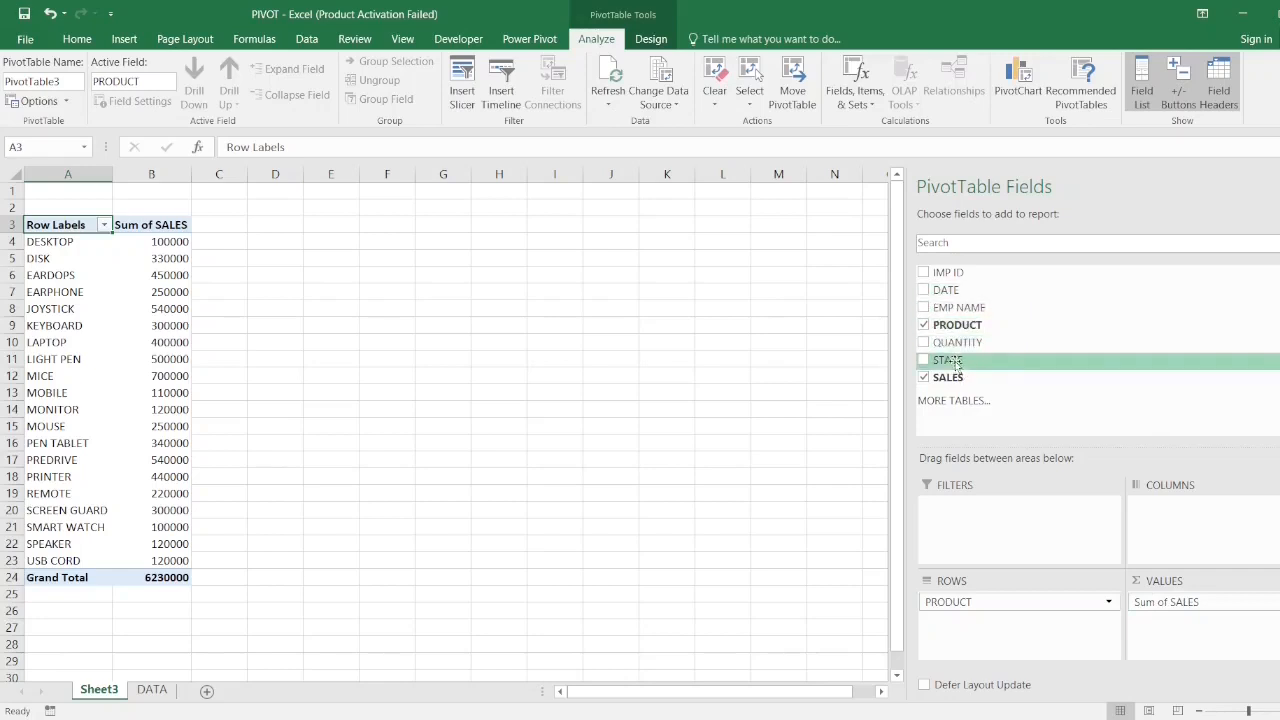
left_click_drag(955, 364, 982, 537)
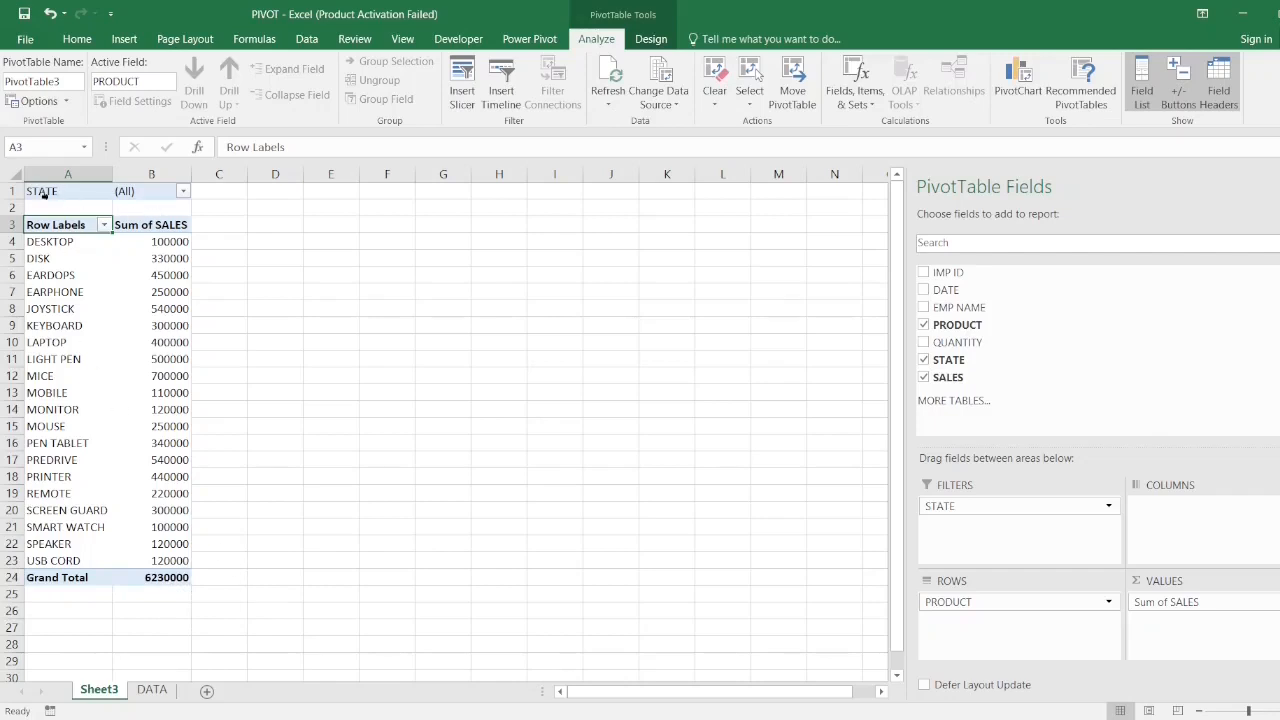
Filter the pivot table to show only the state UP.
left_click(182, 191)
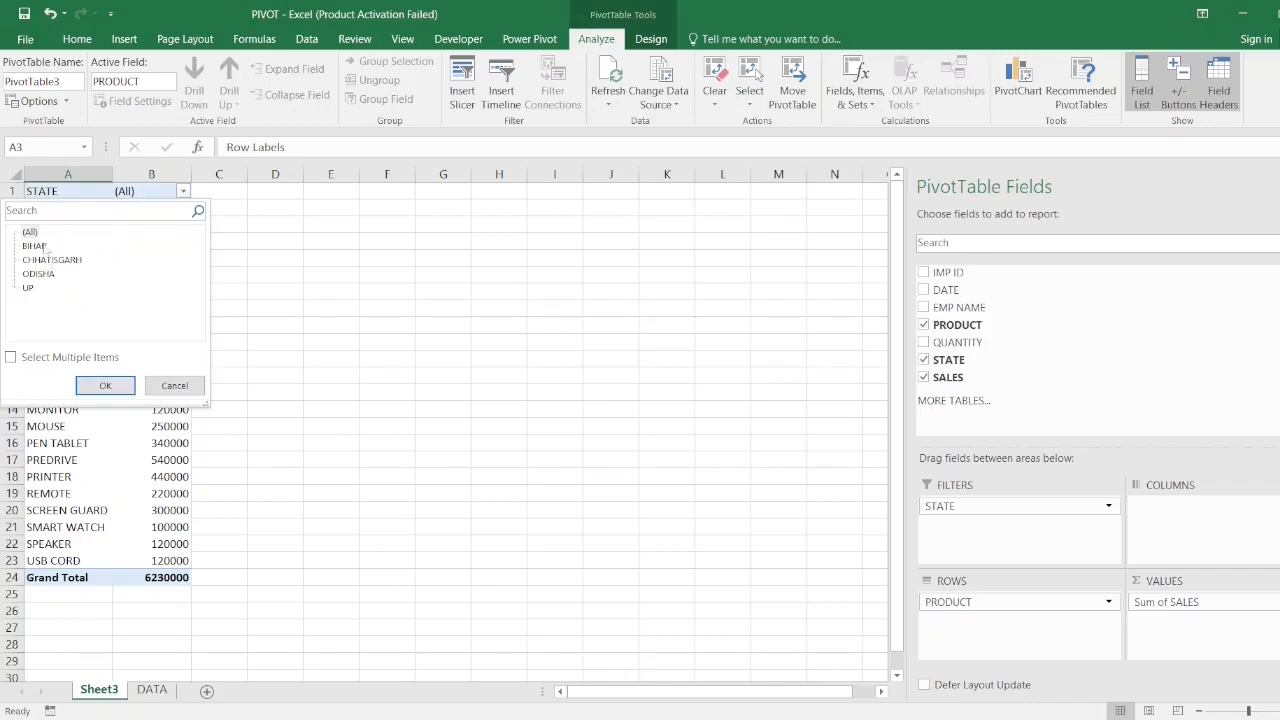
left_click(29, 289)
left_click(98, 382)
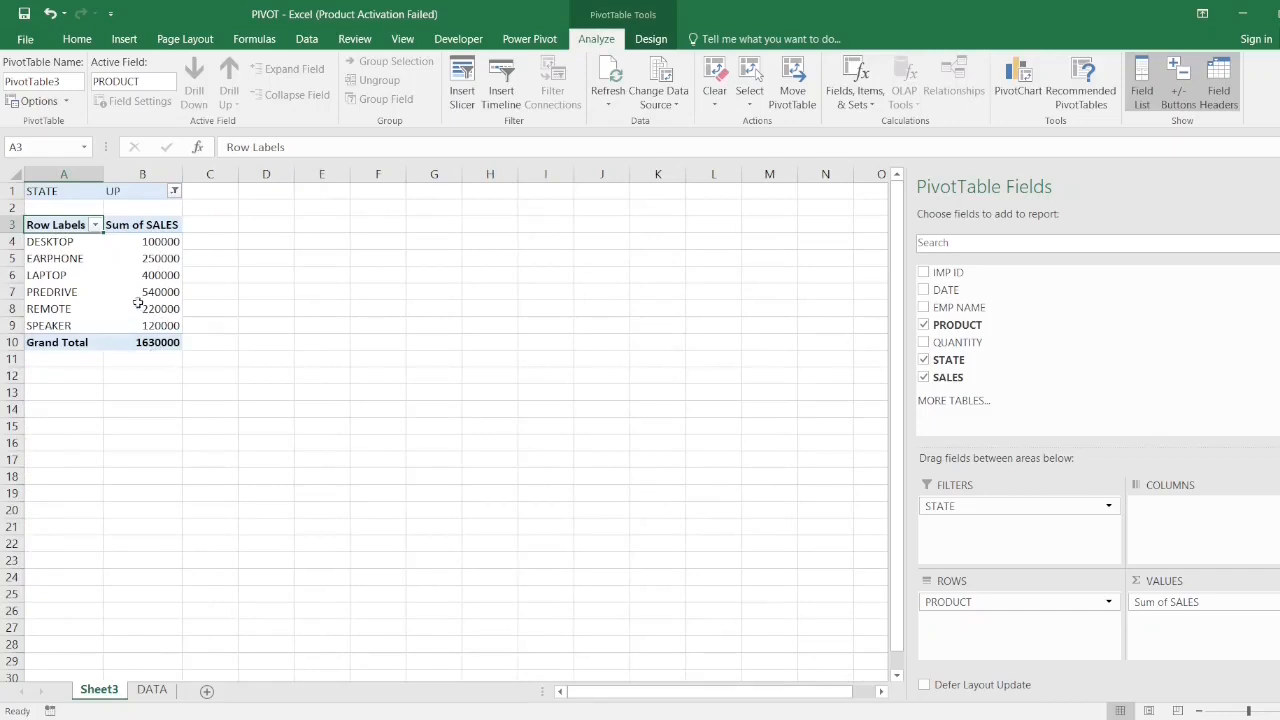
Set the pivot table's STATE filter to ODISHA.
left_click(174, 192)
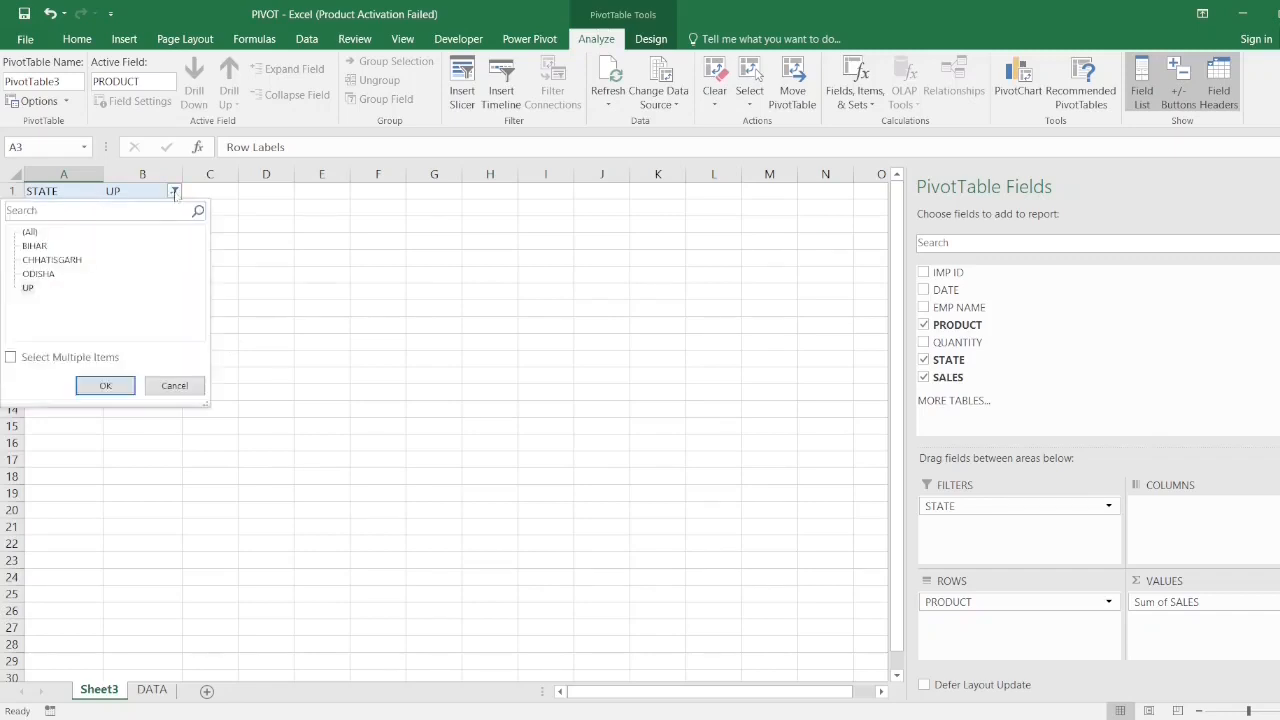
left_click(40, 273)
left_click(121, 387)
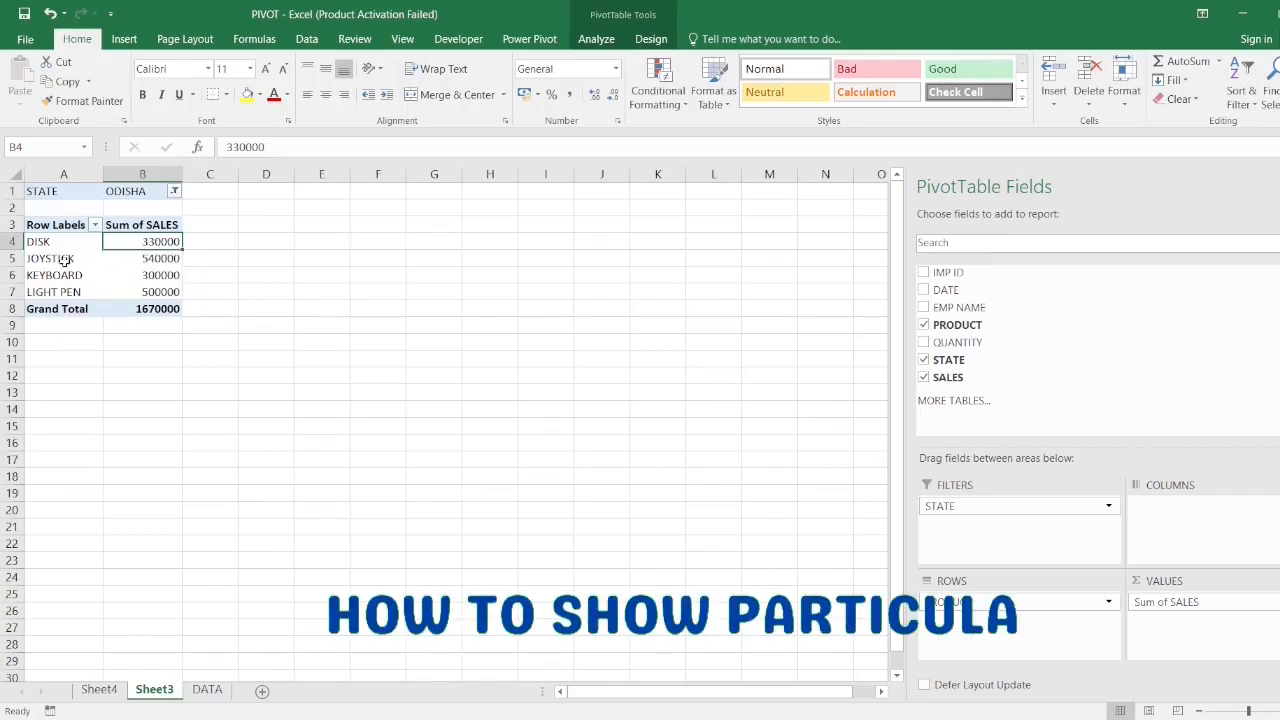
Extract the source records behind the DISK sales onto a new sheet, fit its DATE column, and return to the pivot table.
double_click(134, 243)
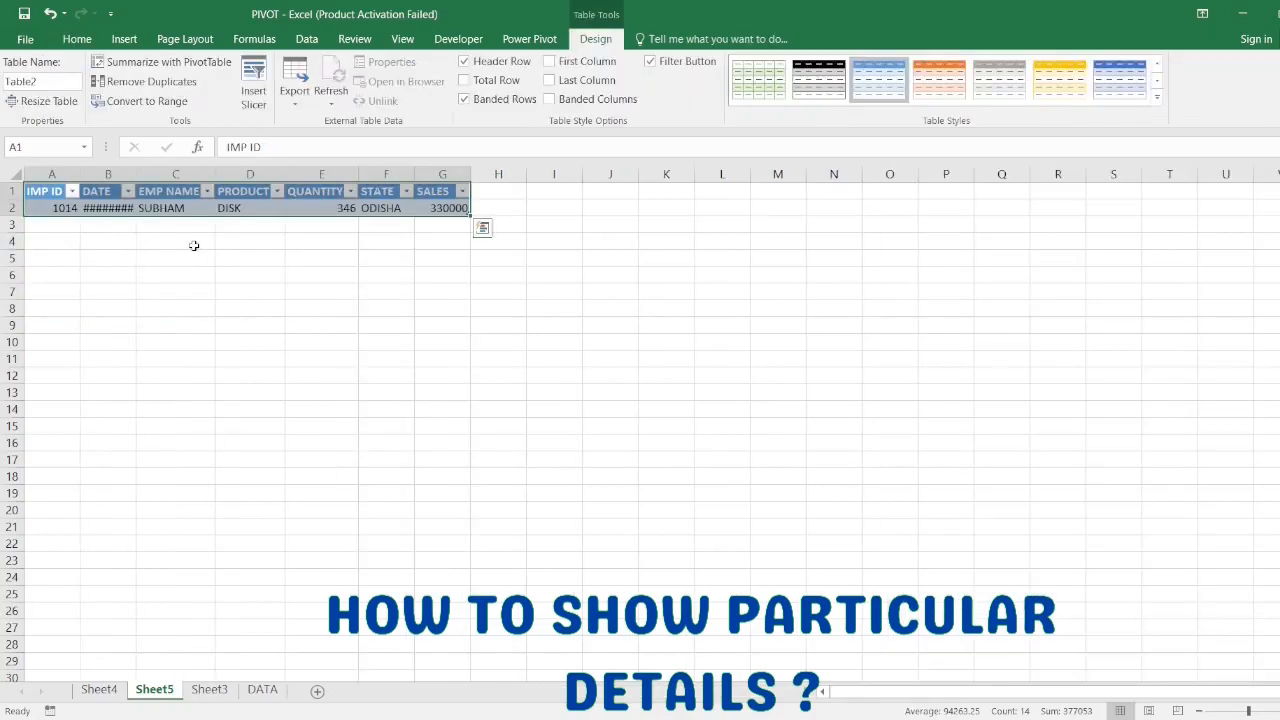
double_click(139, 178)
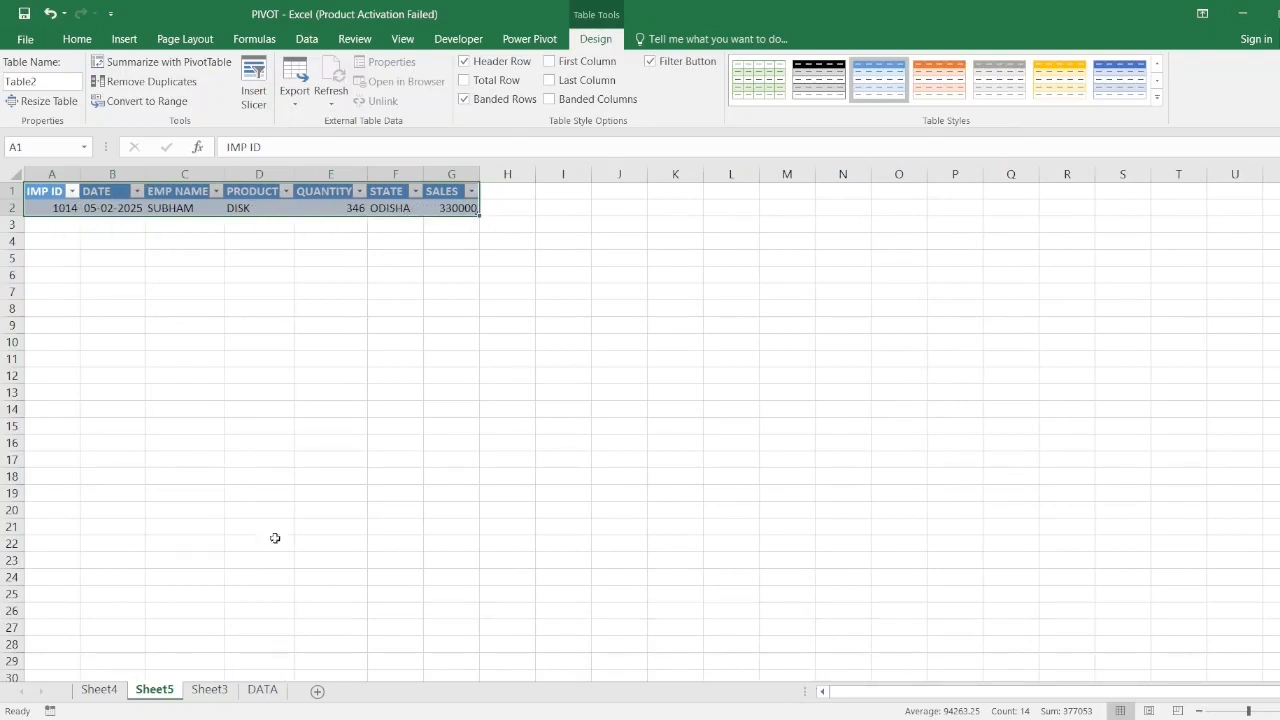
left_click(209, 689)
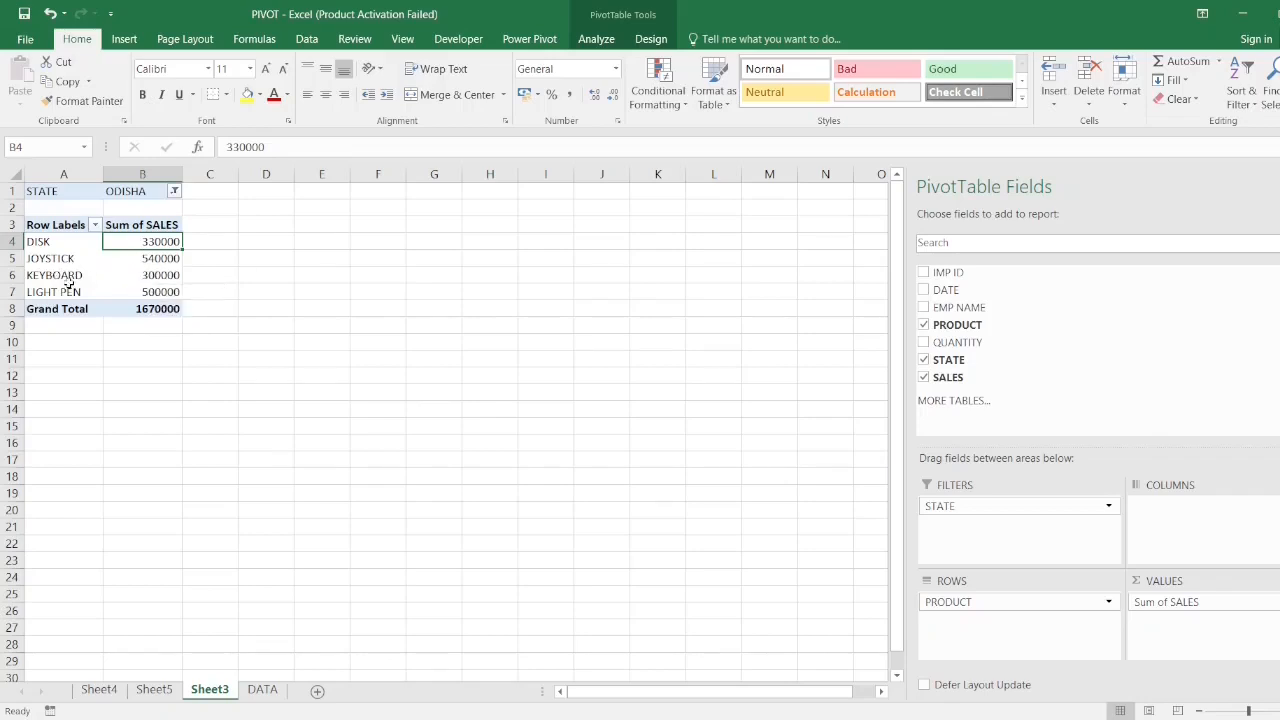
Extract the source records behind the KEYBOARD sales onto a new sheet, fit its DATE column, and return to the pivot table.
double_click(141, 274)
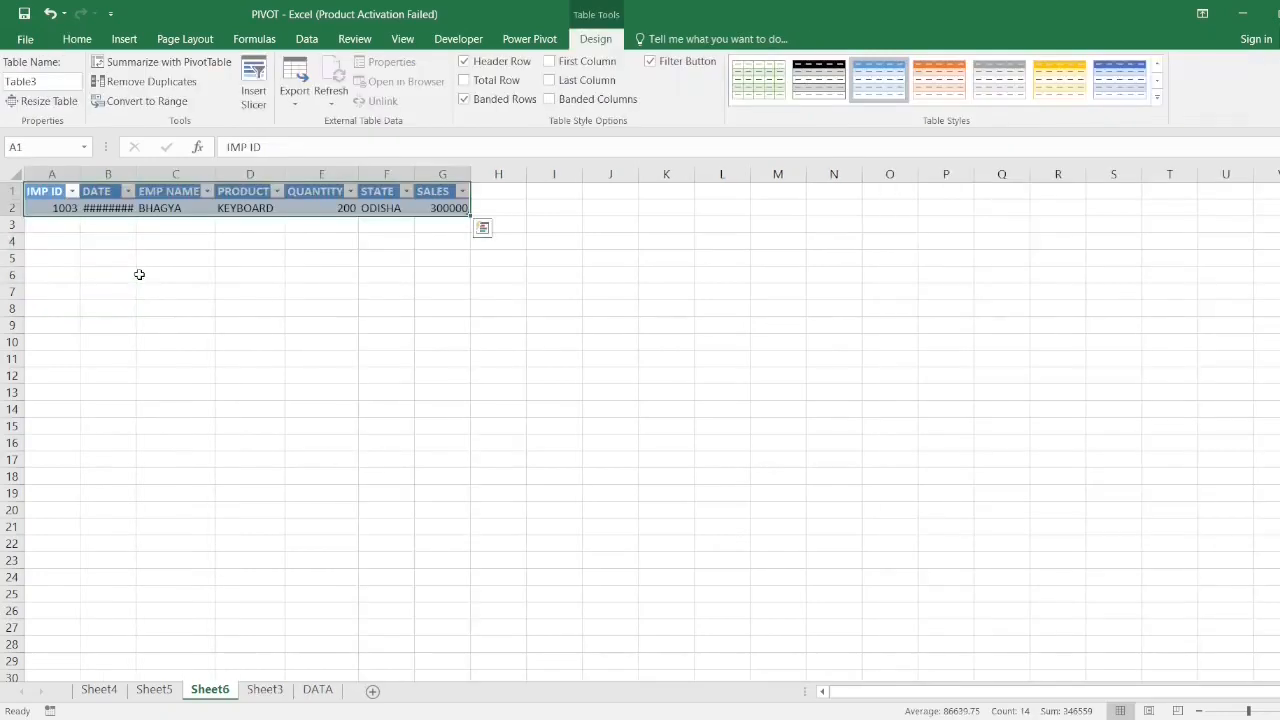
double_click(136, 174)
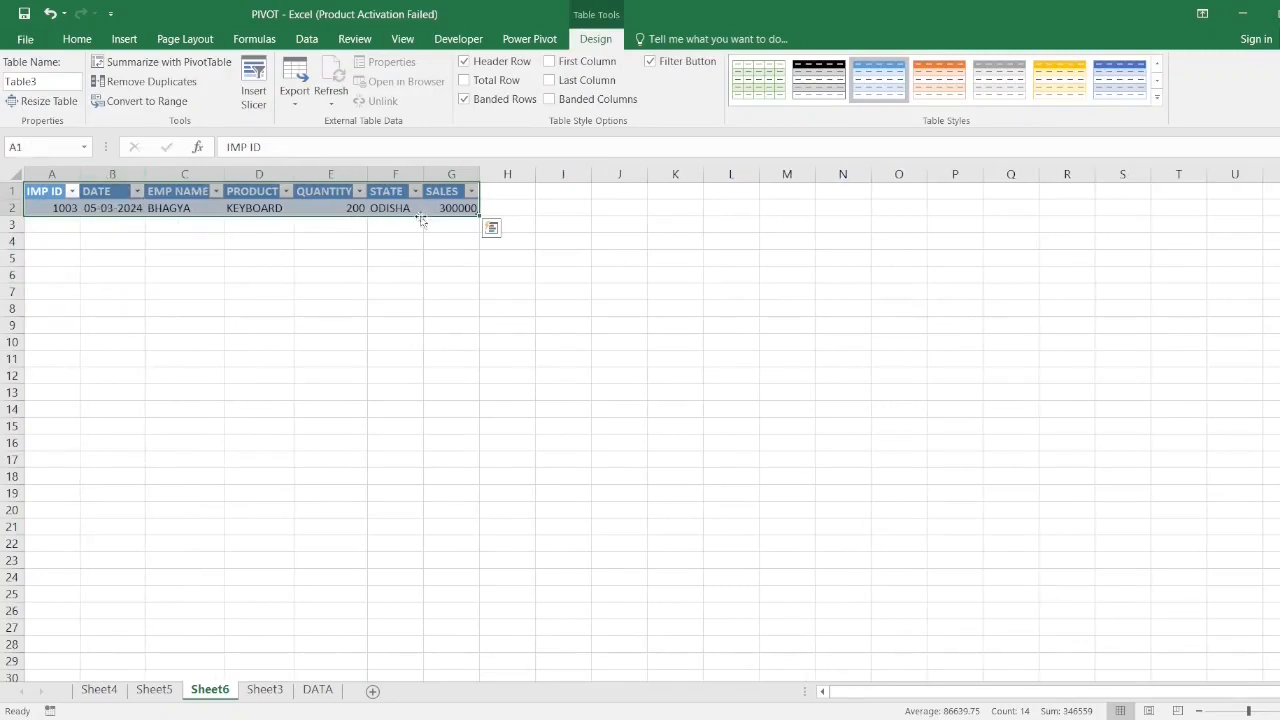
left_click(265, 692)
left_click(266, 480)
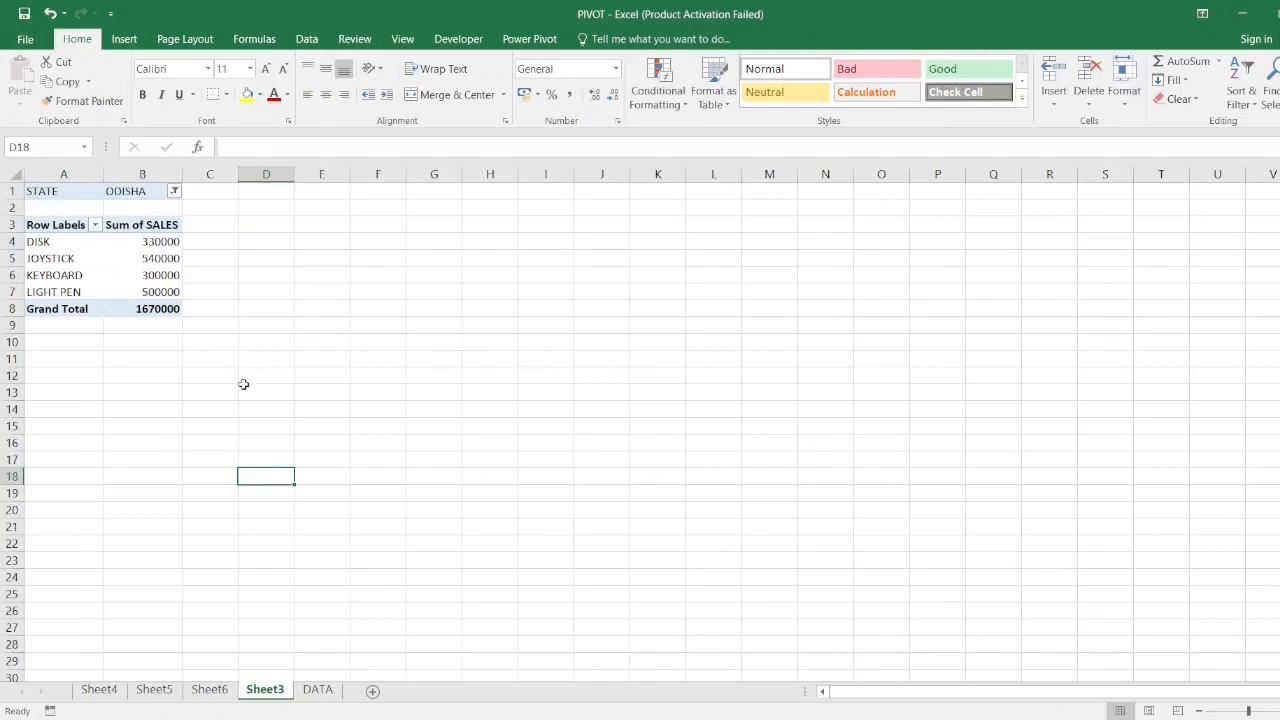
left_click(384, 443)
left_click(429, 326)
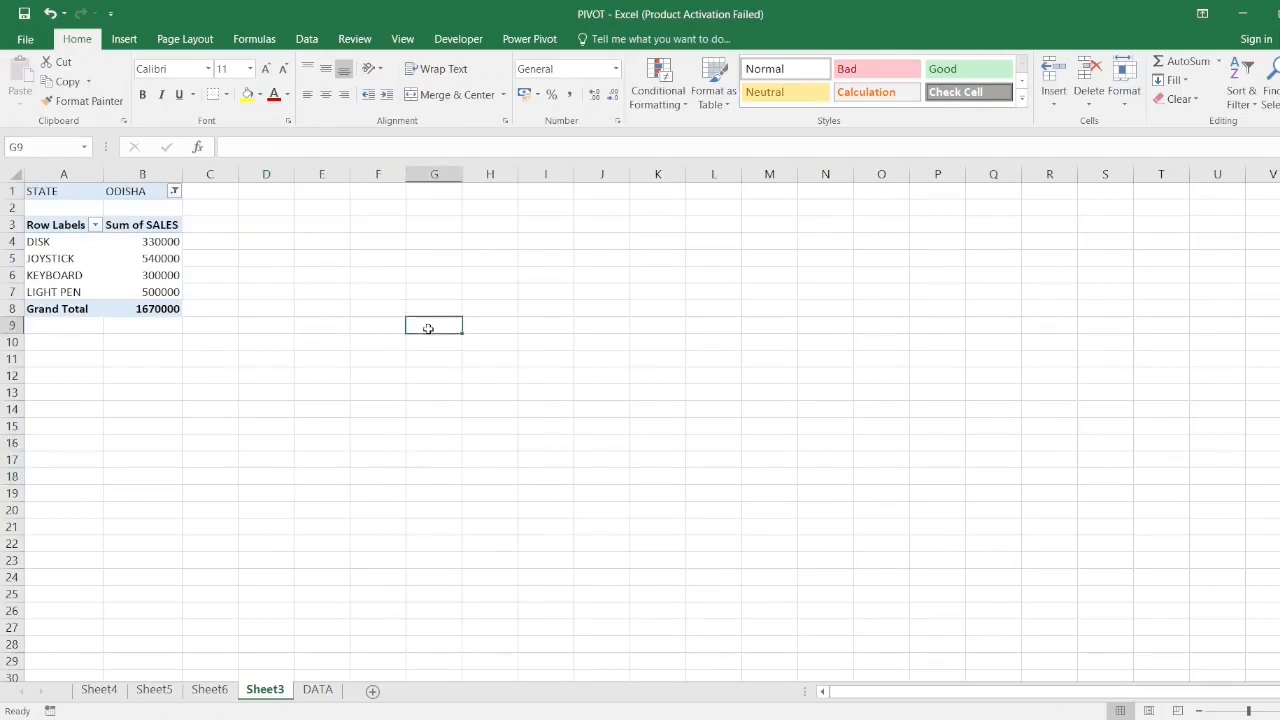
left_click(273, 344)
left_click(300, 461)
left_click(556, 456)
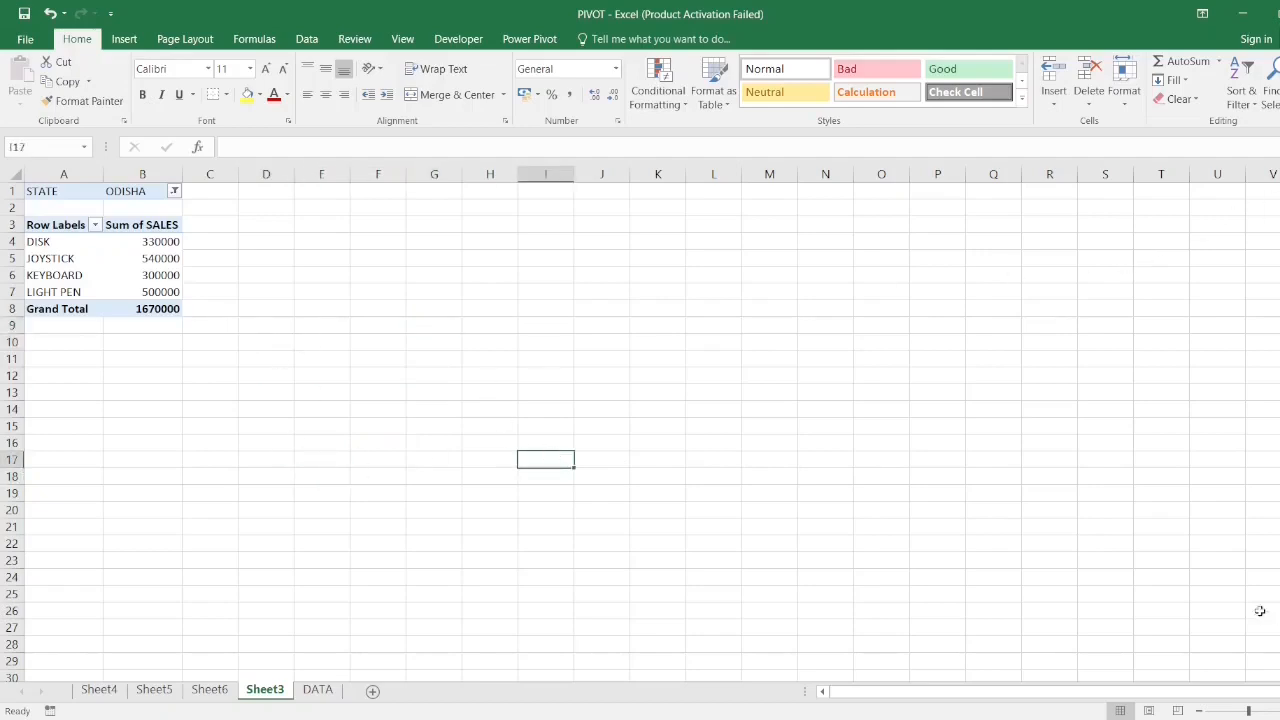
Remove the STATE filter, the SALES values and the PRODUCT rows from the pivot table, leaving its layout empty.
left_click(100, 280)
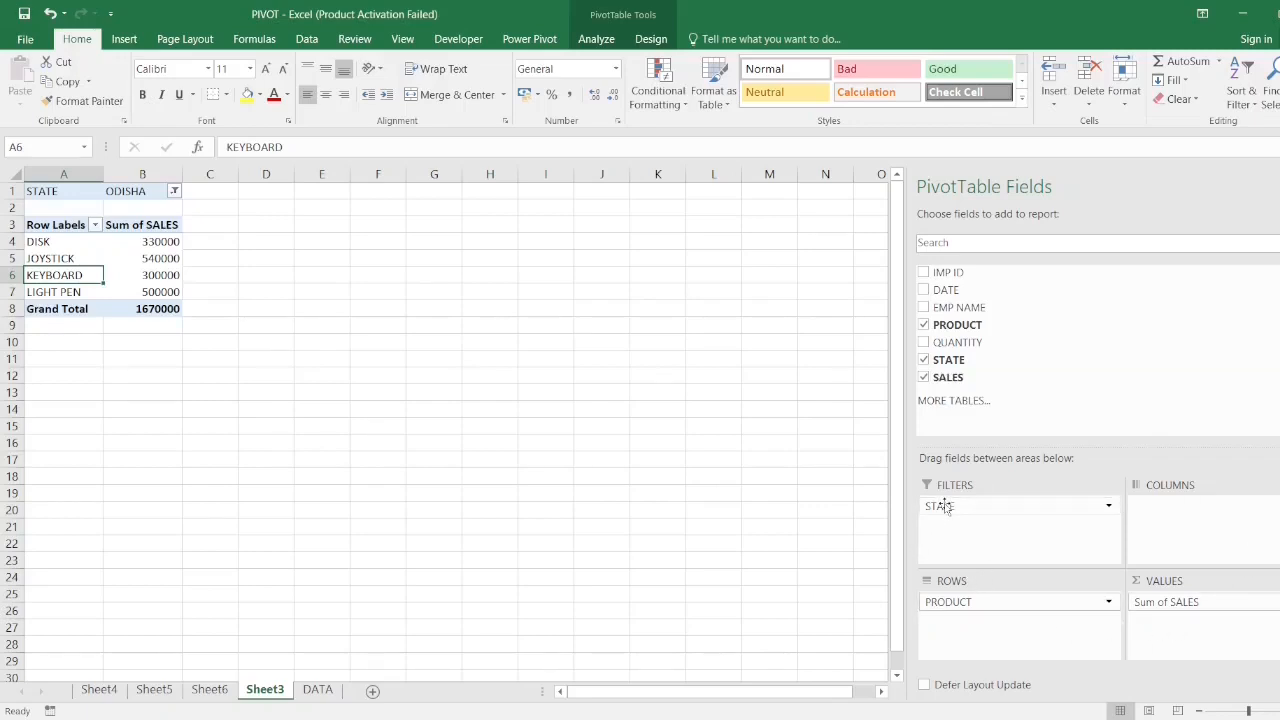
left_click(1108, 507)
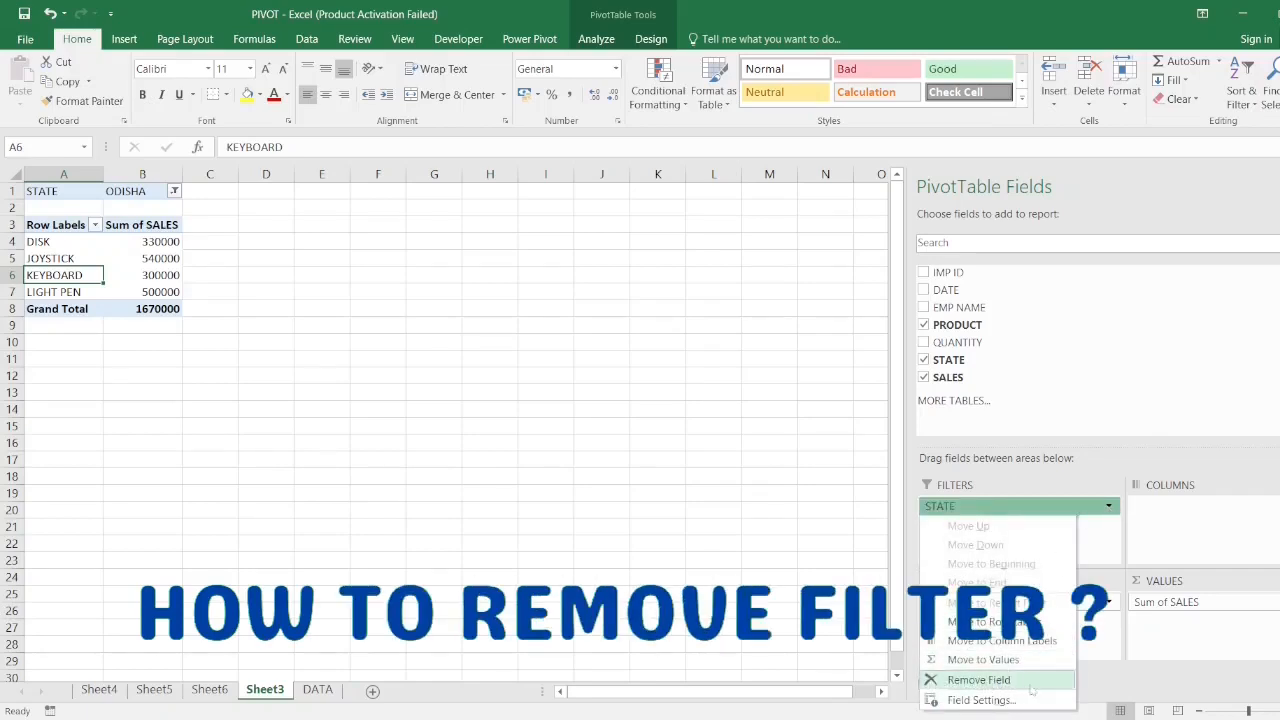
left_click(1155, 404)
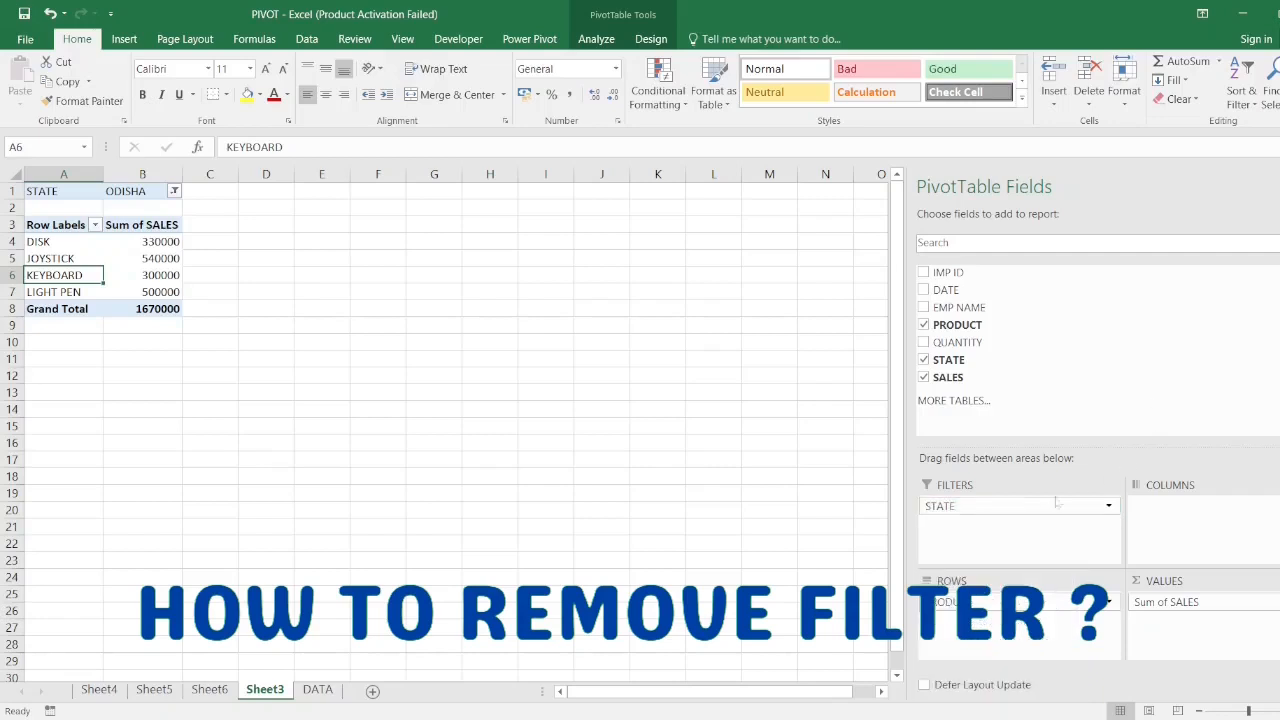
left_click_drag(965, 510, 985, 340)
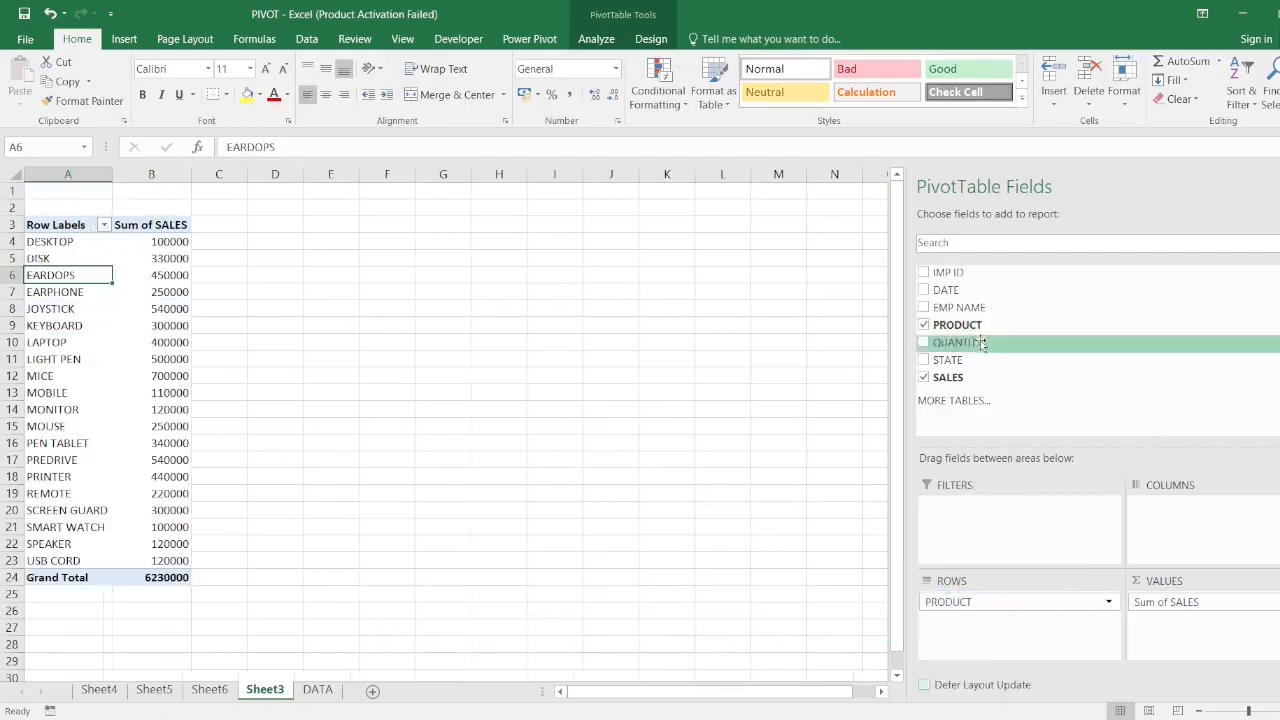
left_click_drag(1171, 603, 1038, 330)
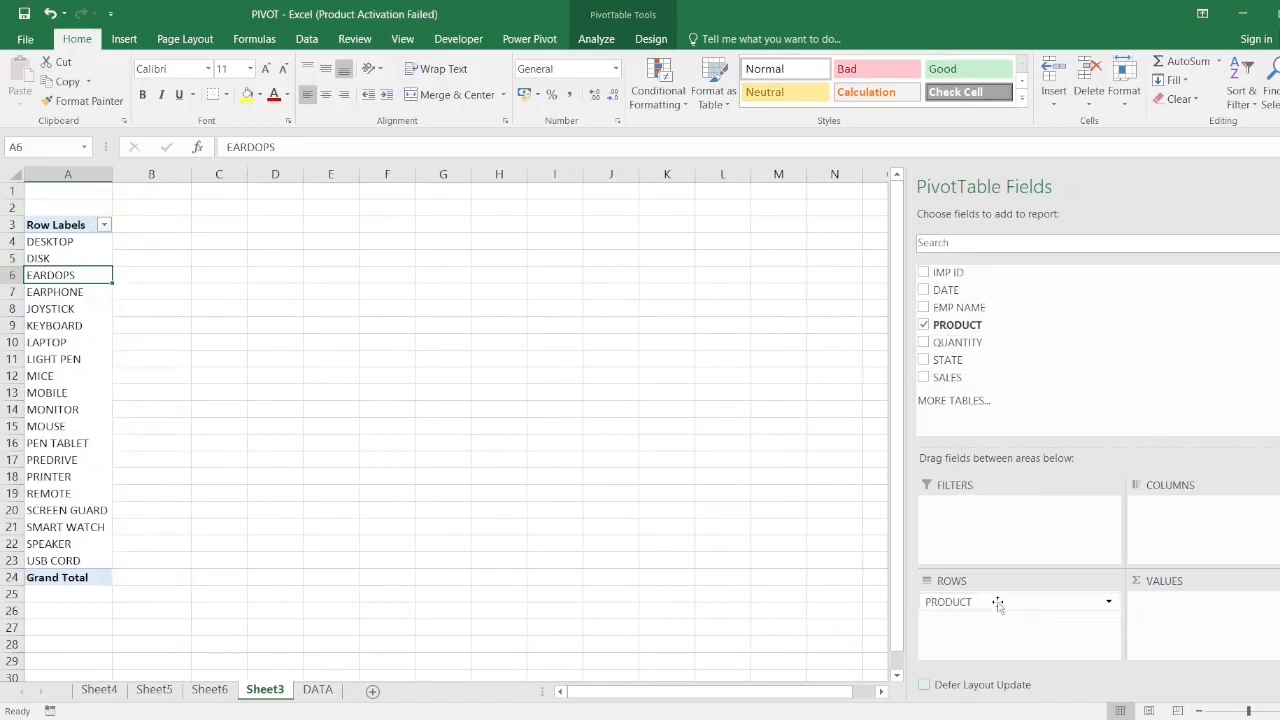
left_click_drag(996, 601, 1005, 376)
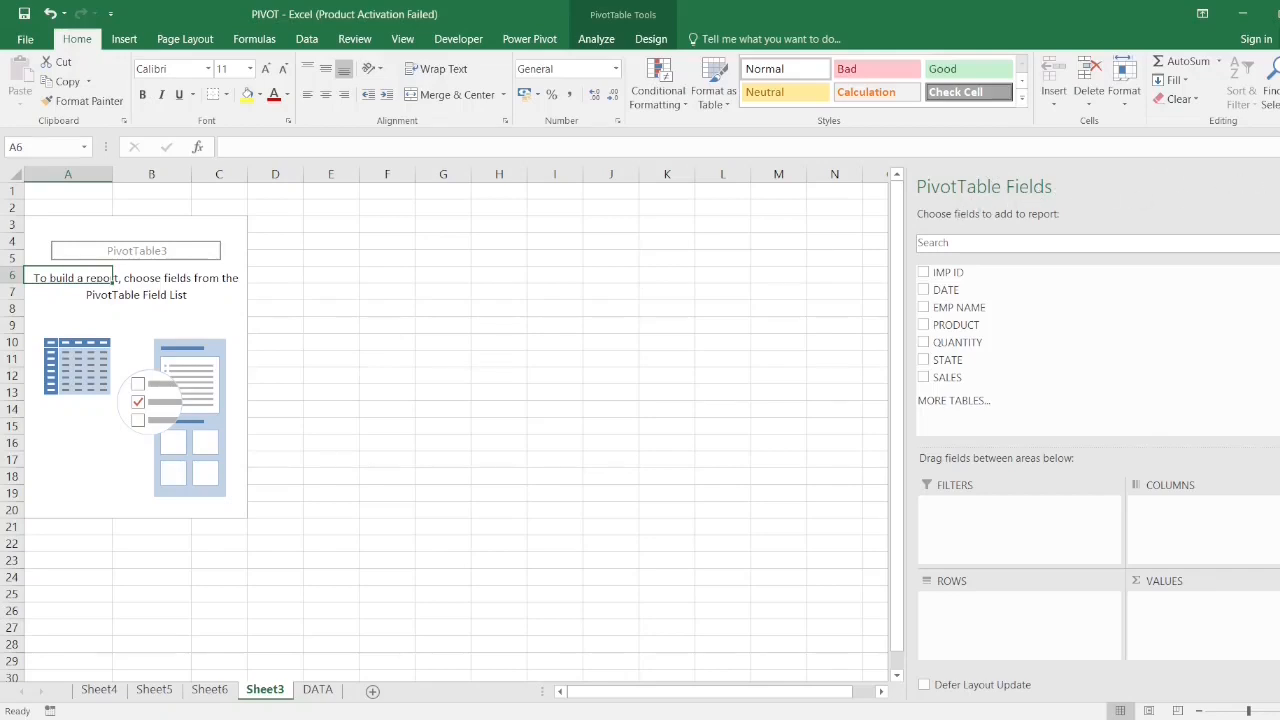
left_click(615, 376)
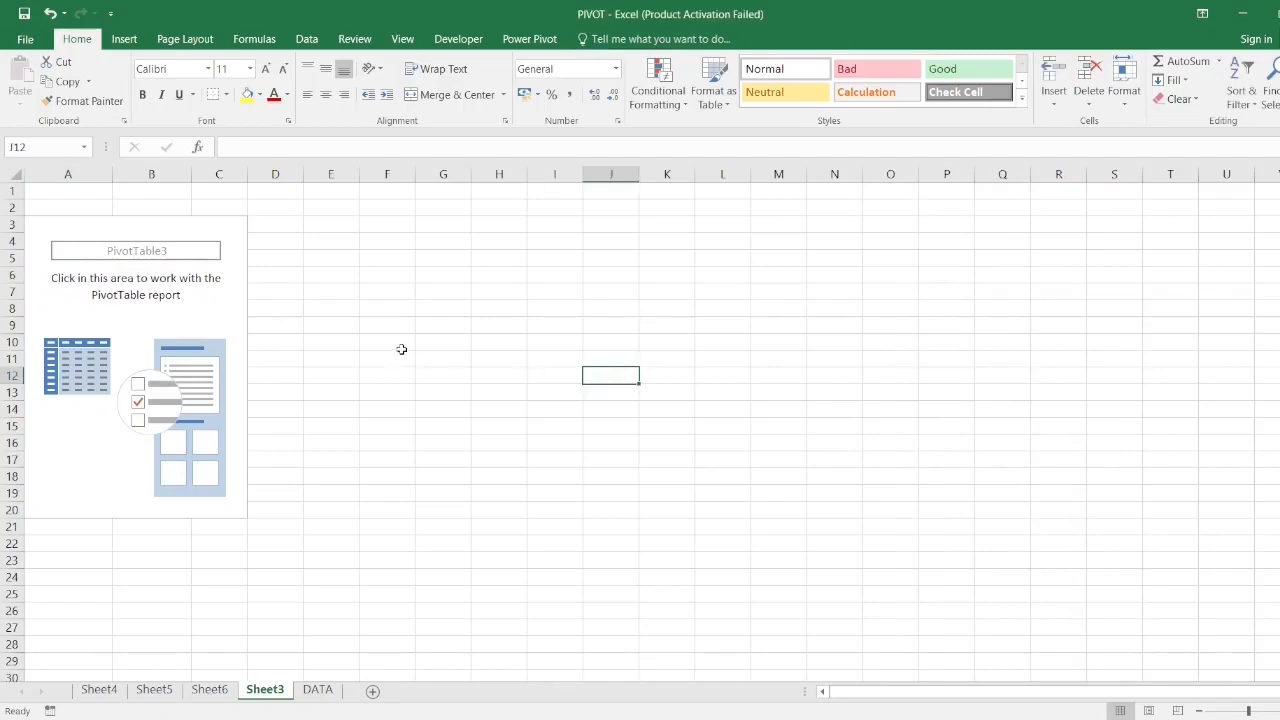
left_click(405, 324)
left_click(738, 343)
left_click(535, 445)
left_click(350, 508)
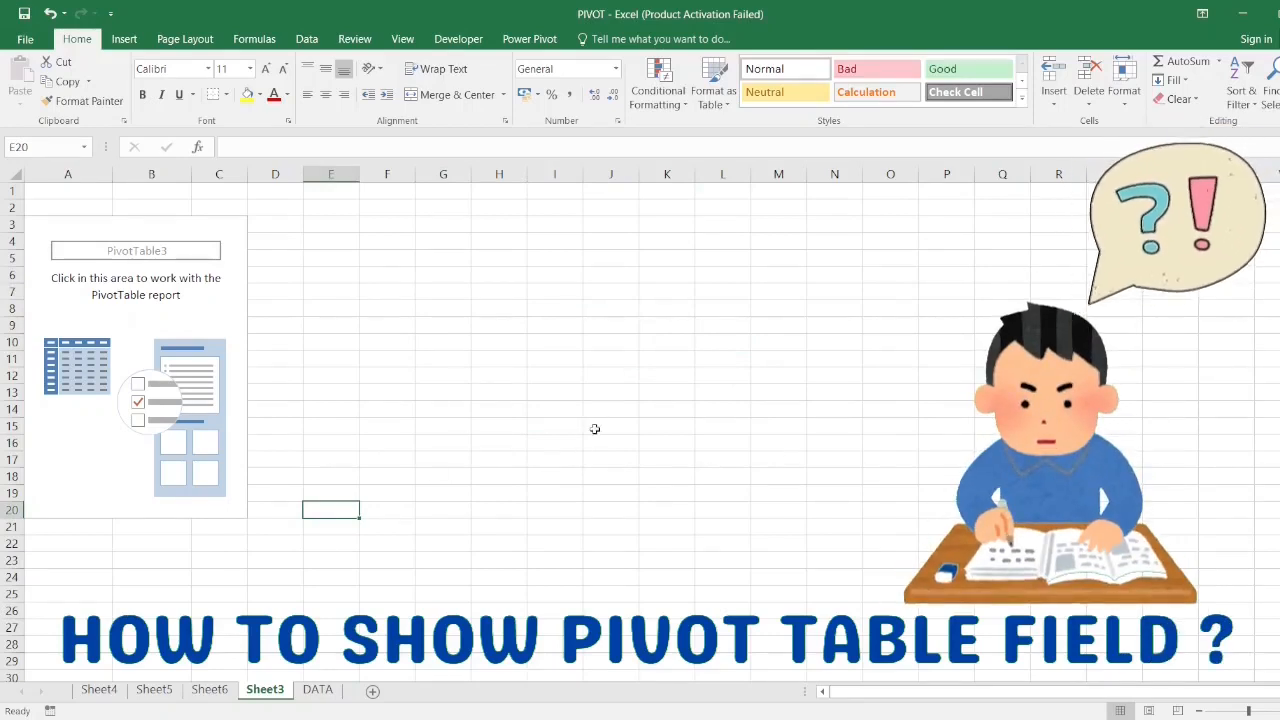
Turn the PivotTable Field List back on for the empty pivot table.
left_click(213, 315)
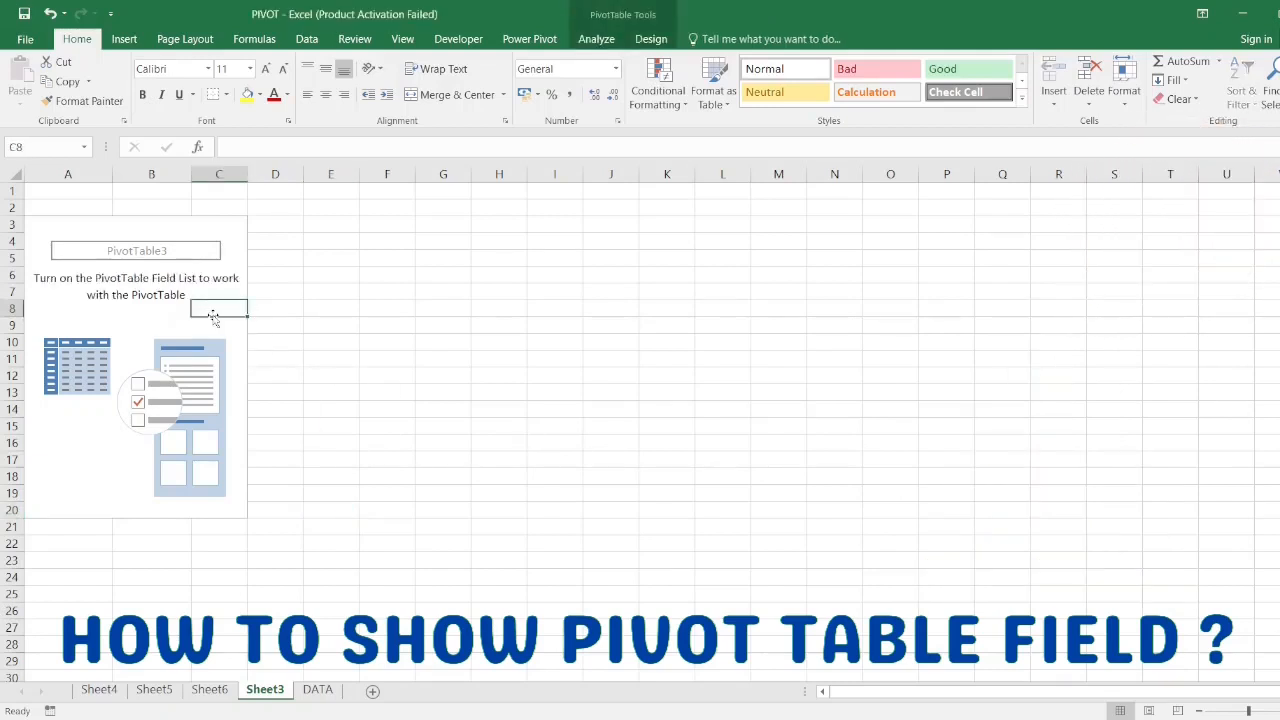
left_click(596, 40)
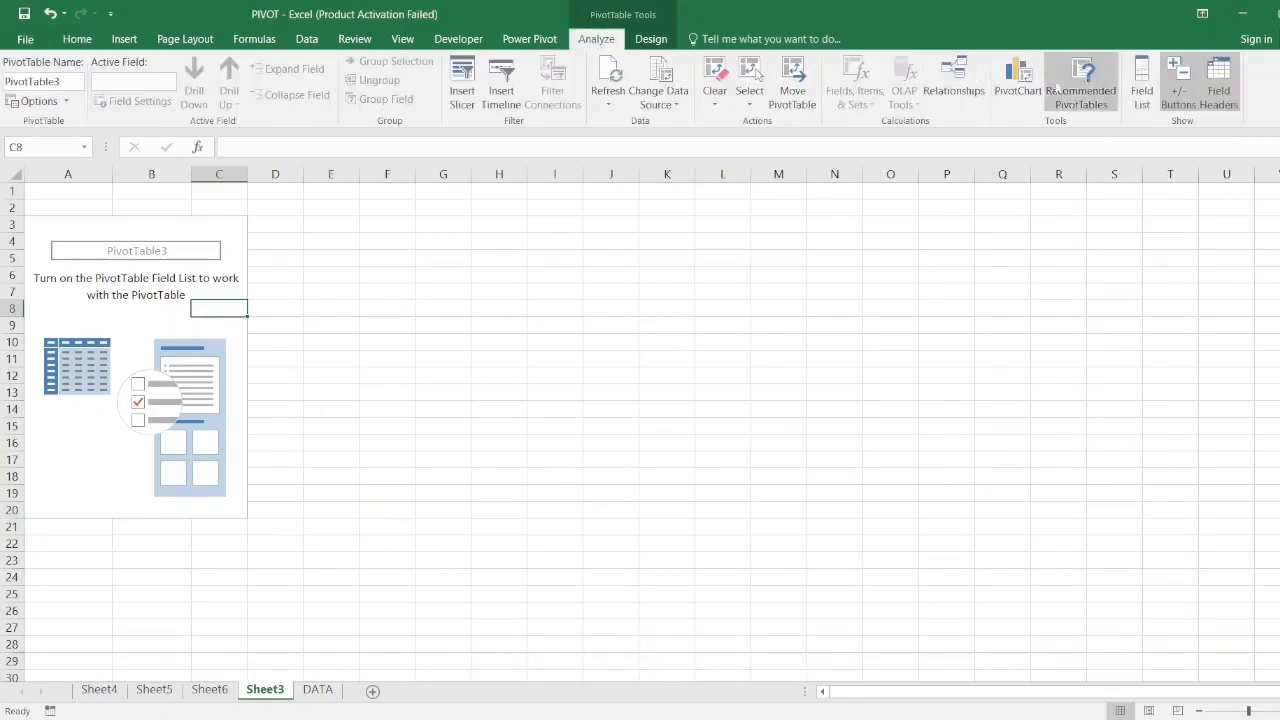
left_click(1143, 100)
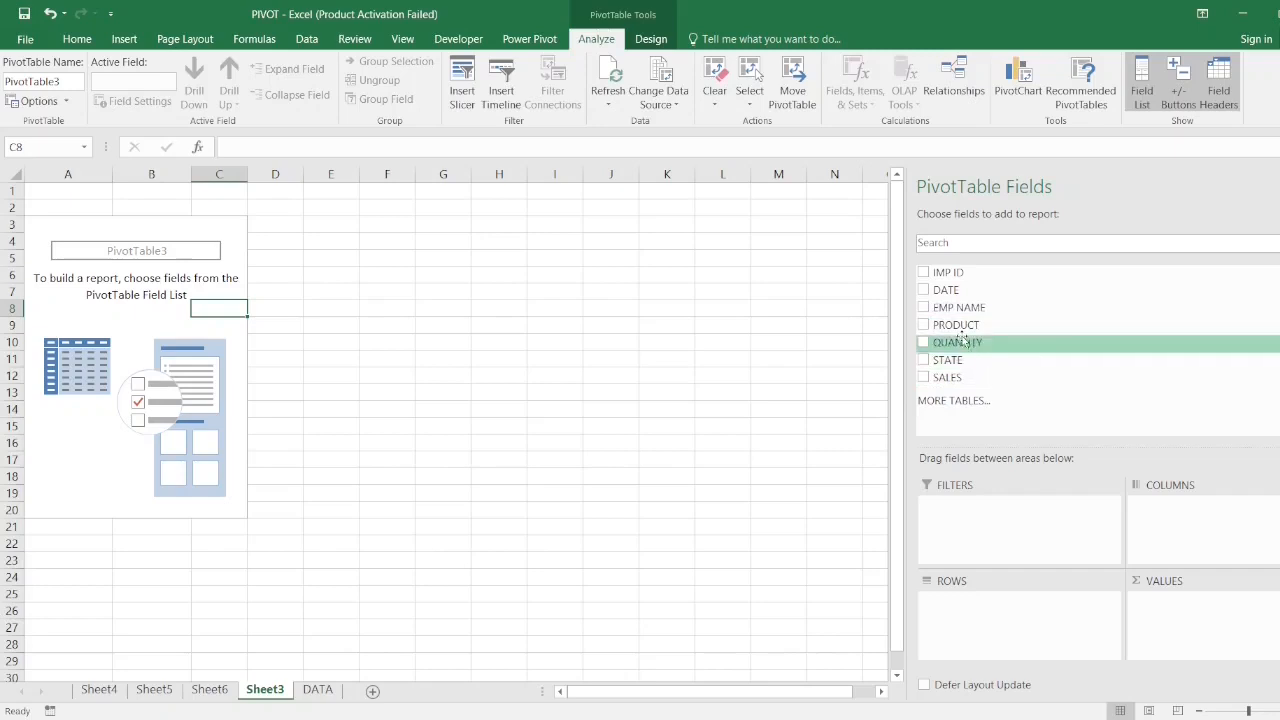
Lay out the pivot table with PRODUCT as rows and EMP NAME as columns.
left_click_drag(962, 333, 1000, 620)
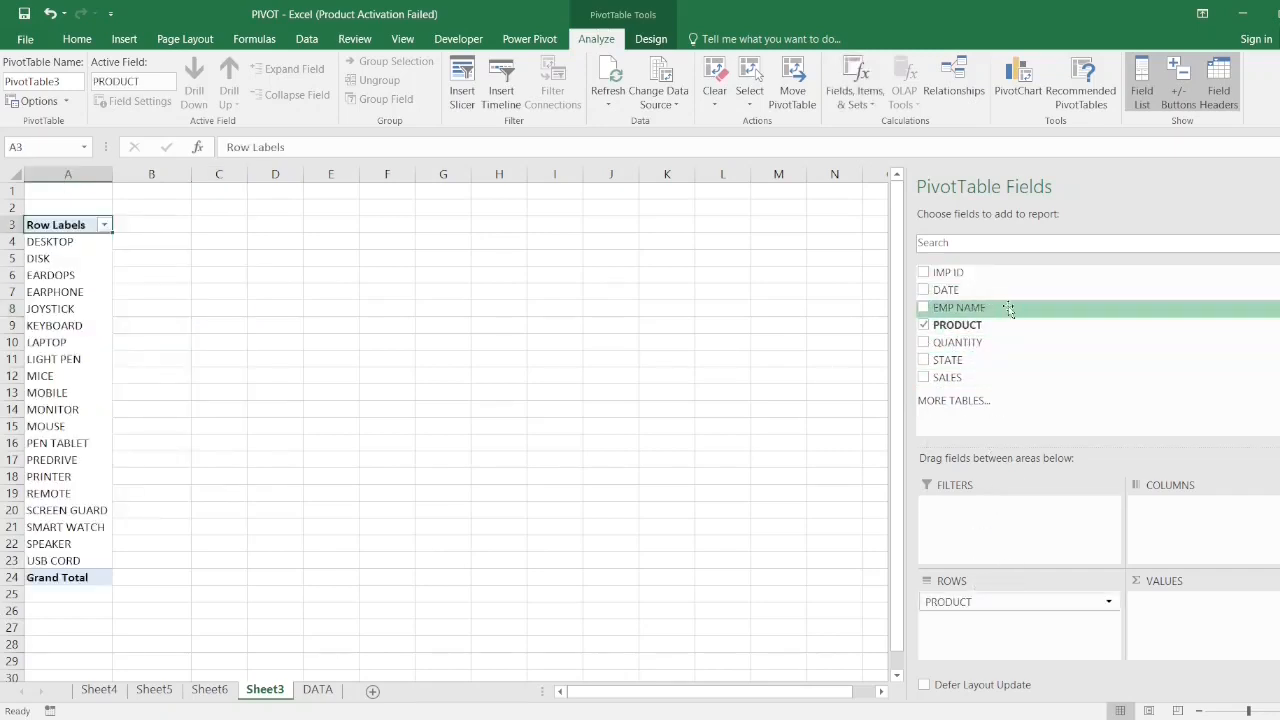
left_click_drag(977, 307, 1168, 516)
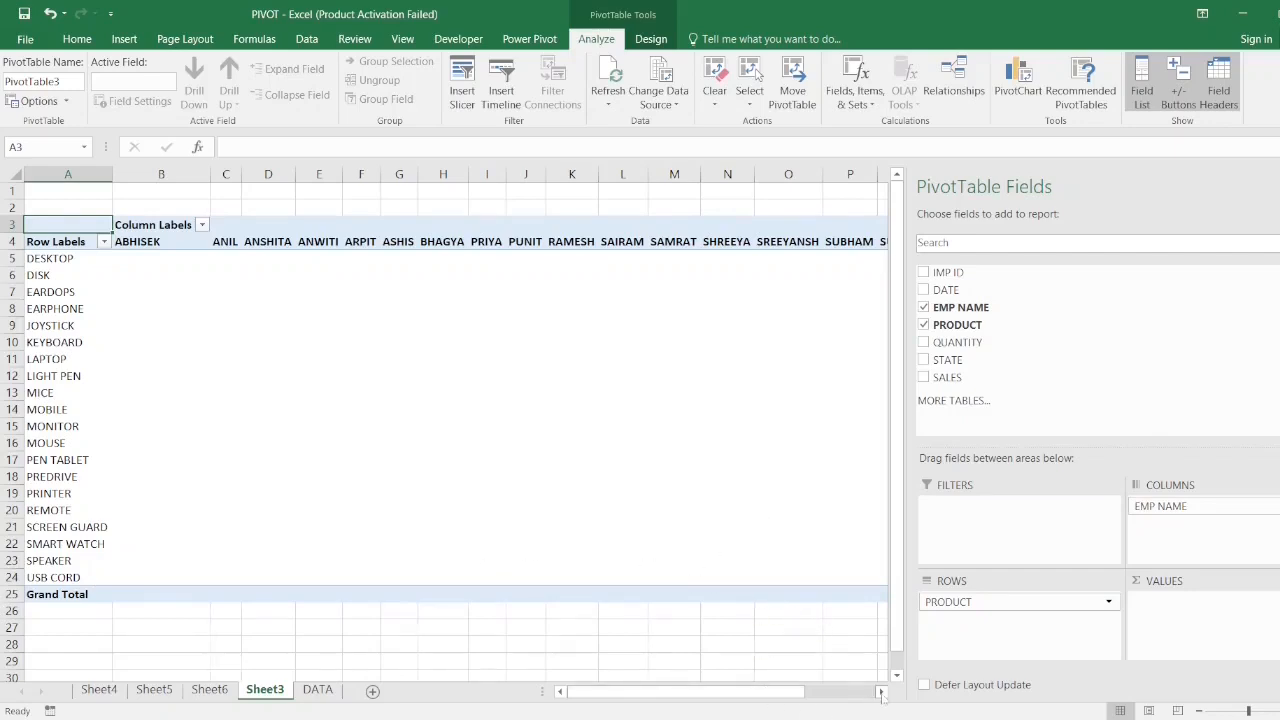
left_click(881, 691)
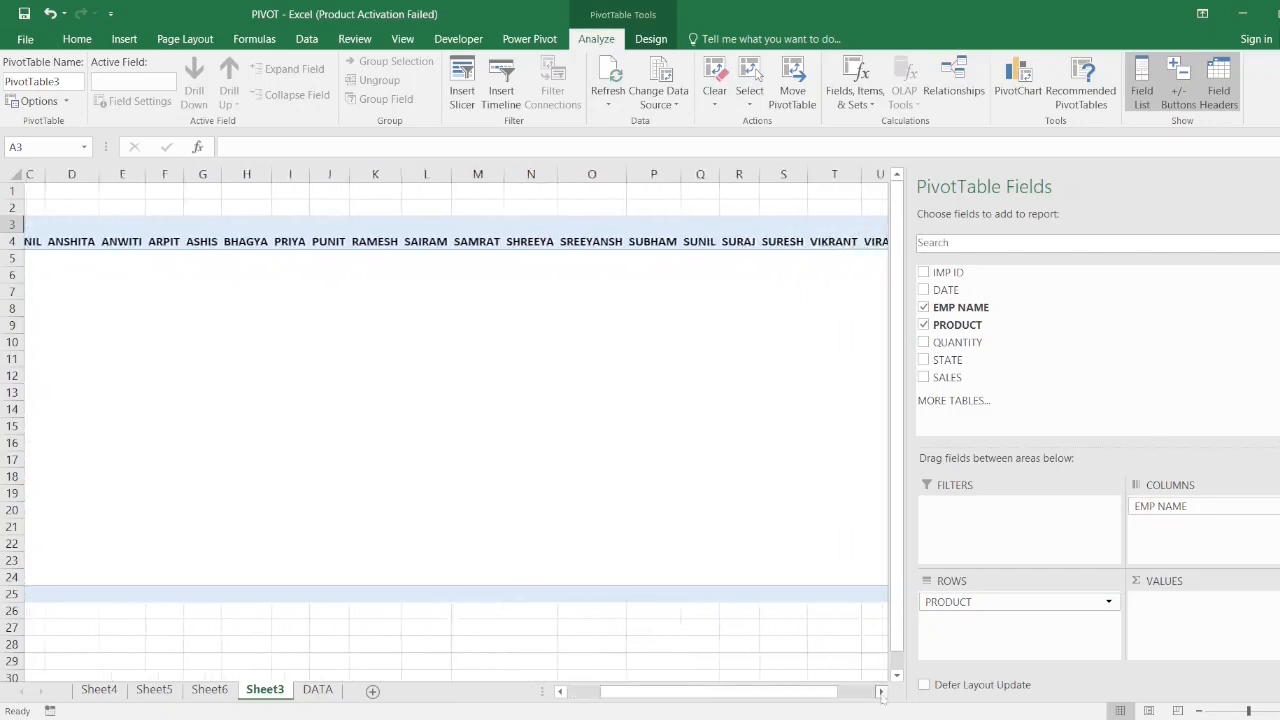
Add SALES to the pivot table's values, summed by product and employee.
left_click(560, 692)
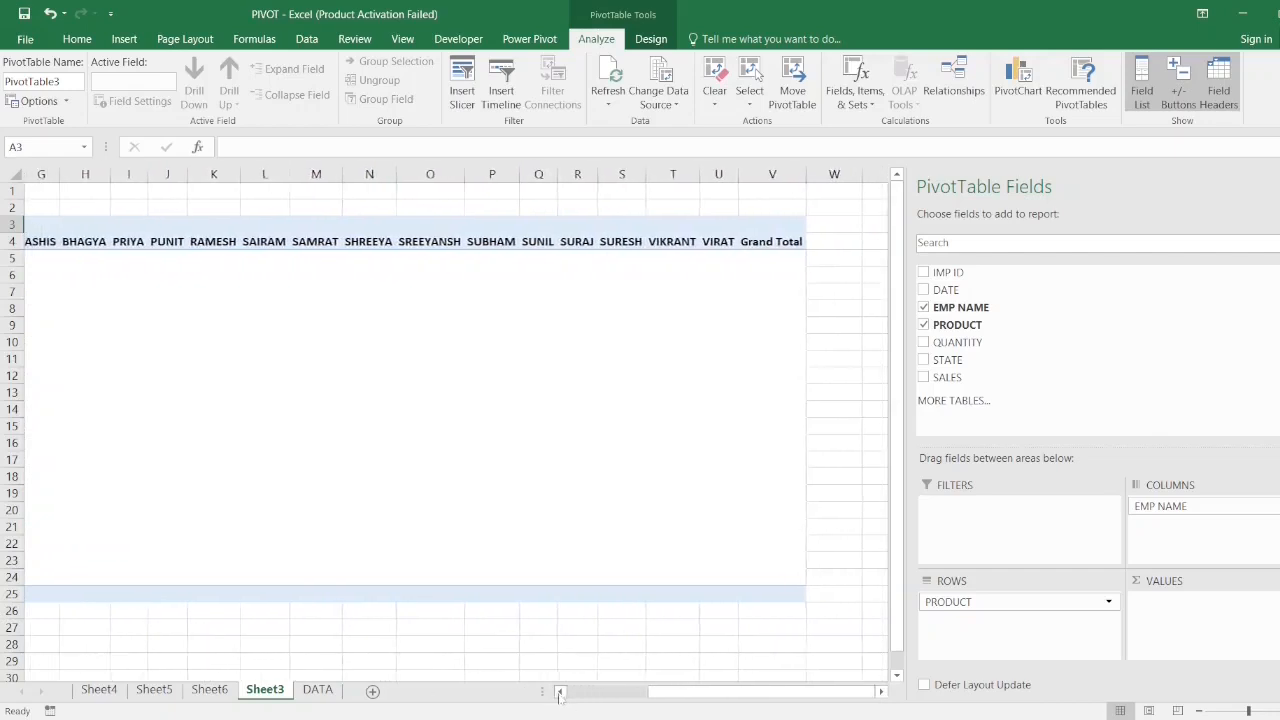
left_click(560, 692)
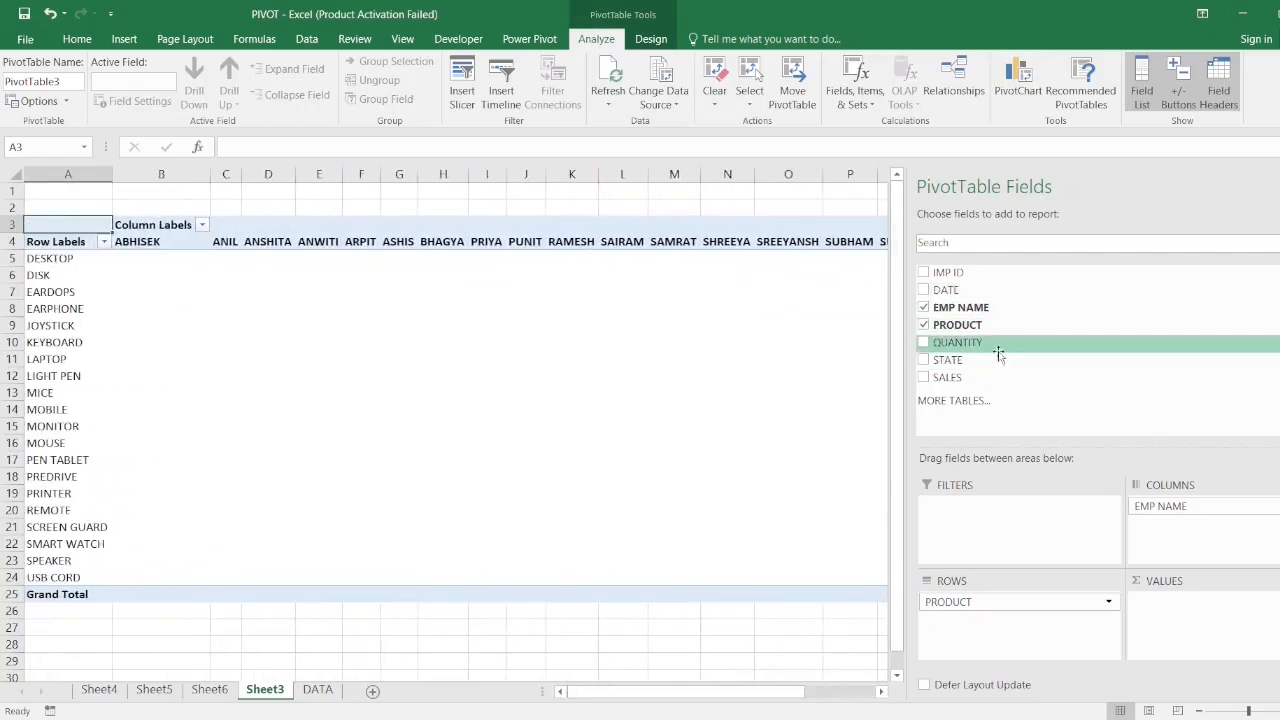
scroll(1001, 356, "down", 3)
scroll(1001, 356, "up", 3)
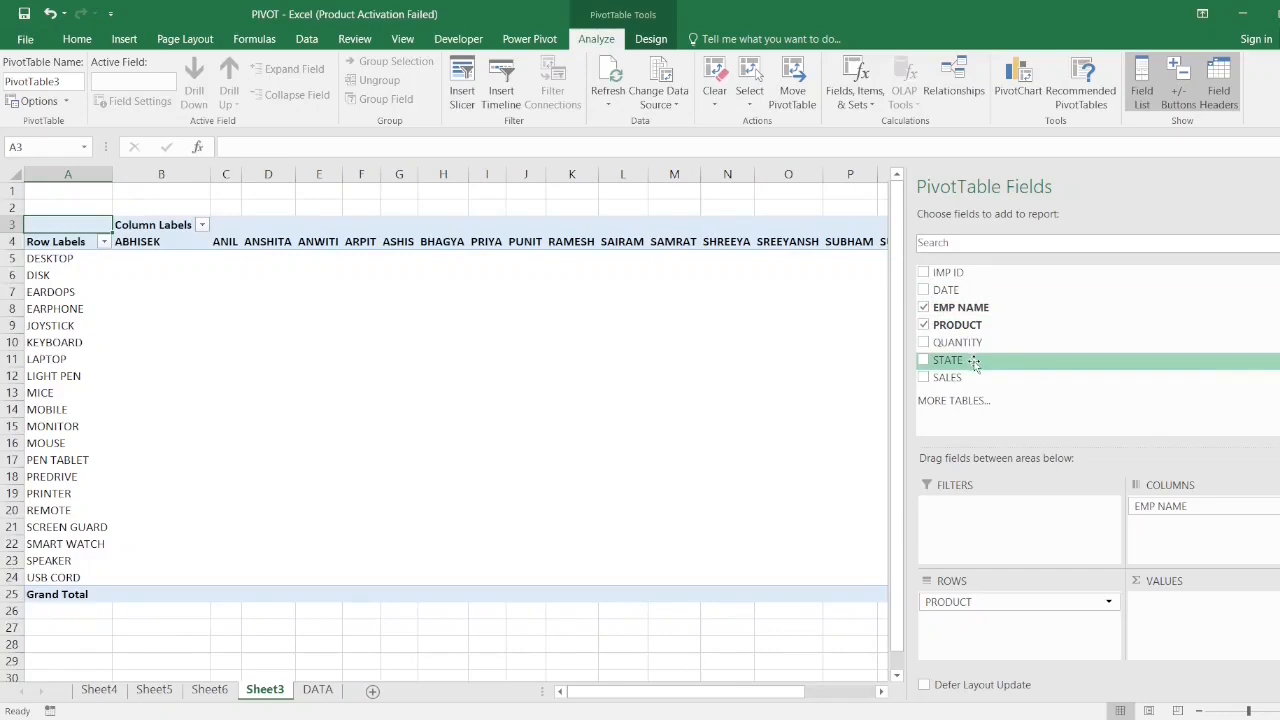
left_click_drag(975, 363, 1182, 620)
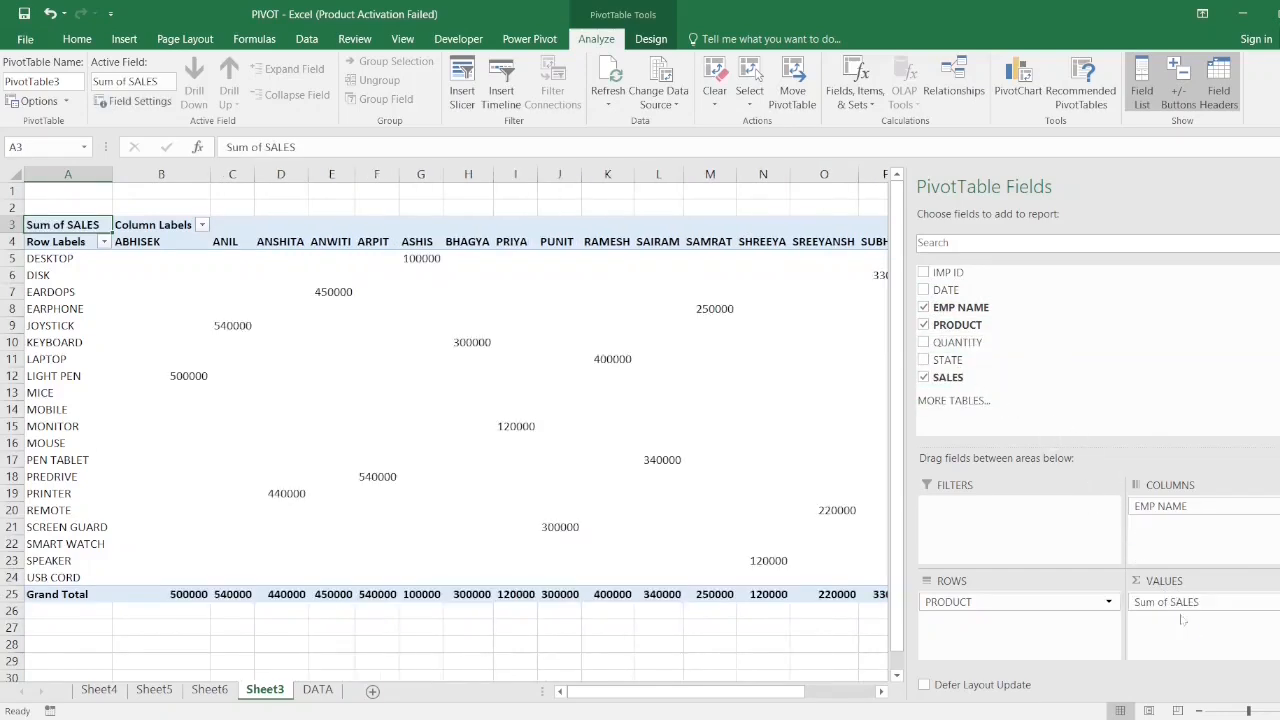
Examine each product's sales across the employee columns through to the Grand Total column, and return to the first column.
left_click(57, 262)
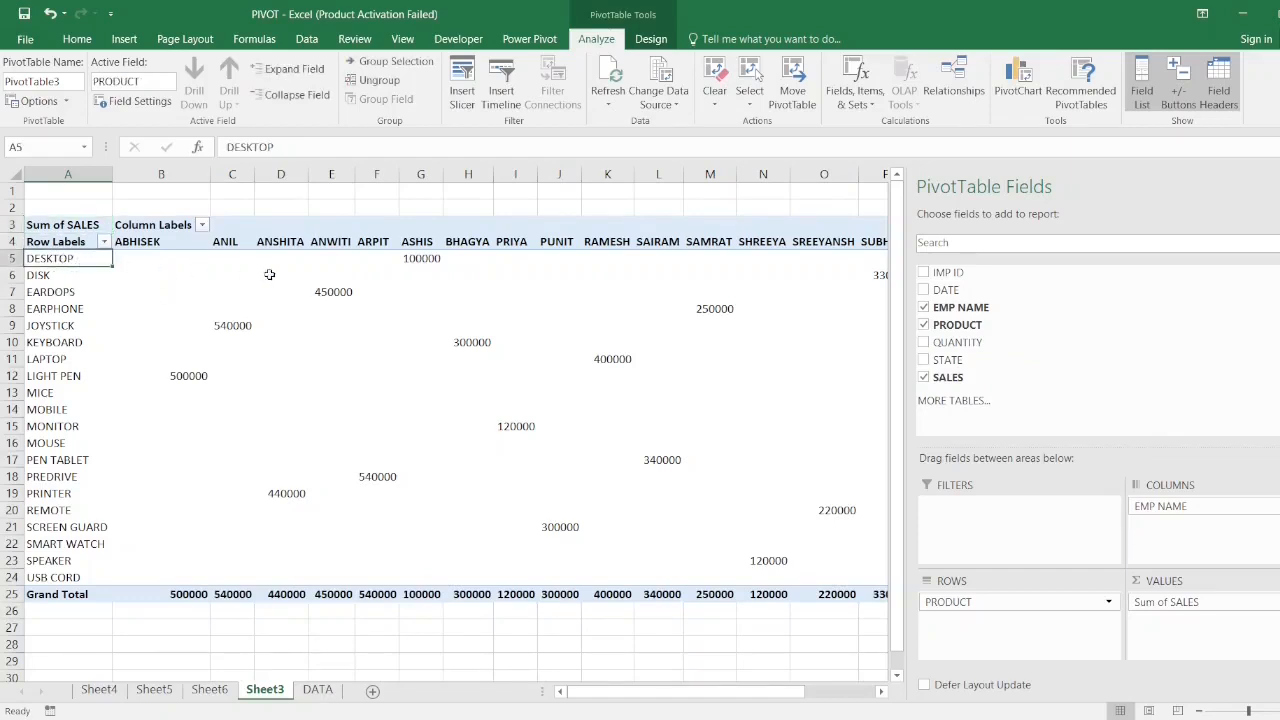
mouse_move(421, 260)
left_click(881, 691)
left_click(881, 691)
left_click(881, 691)
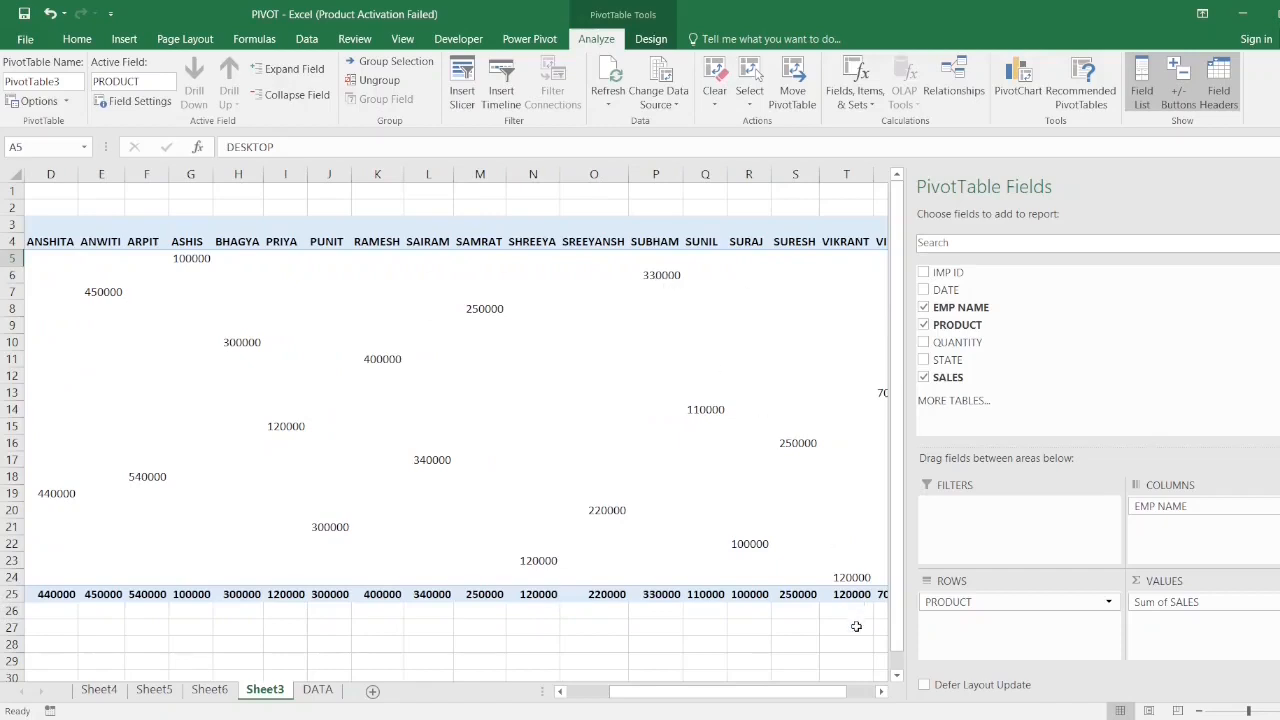
left_click(881, 691)
left_click(881, 691)
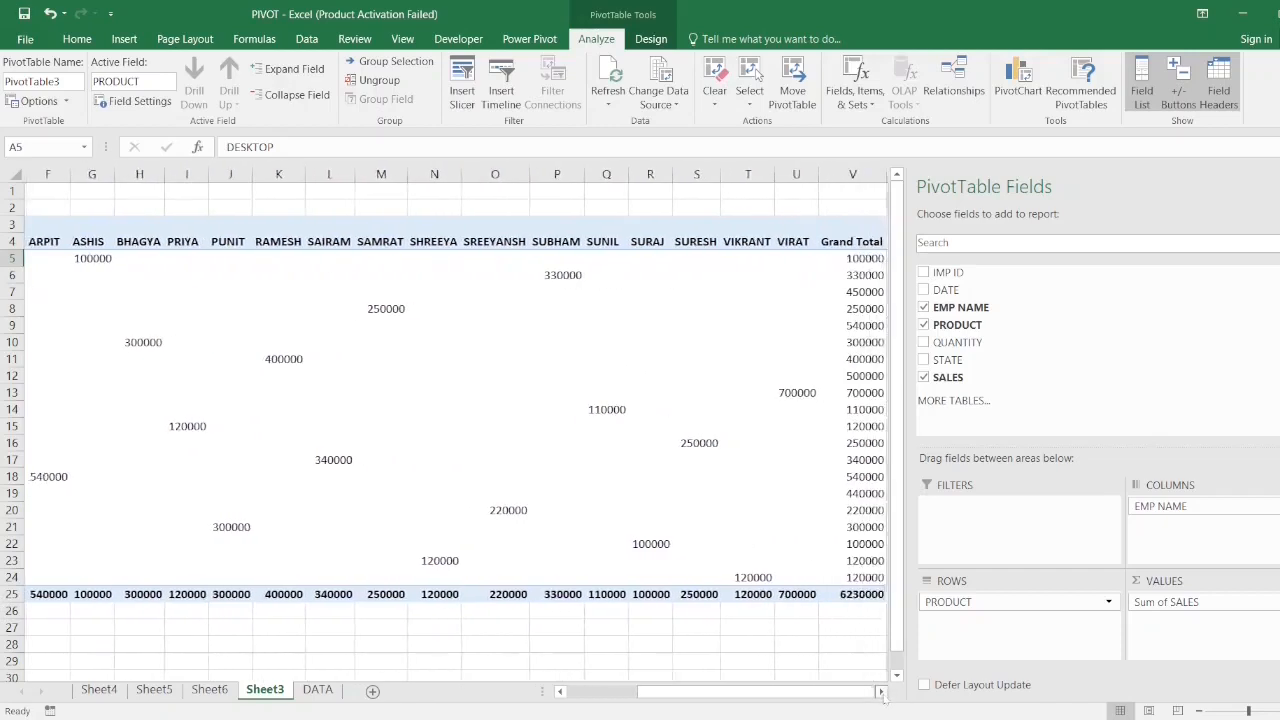
left_click(881, 691)
left_click(881, 691)
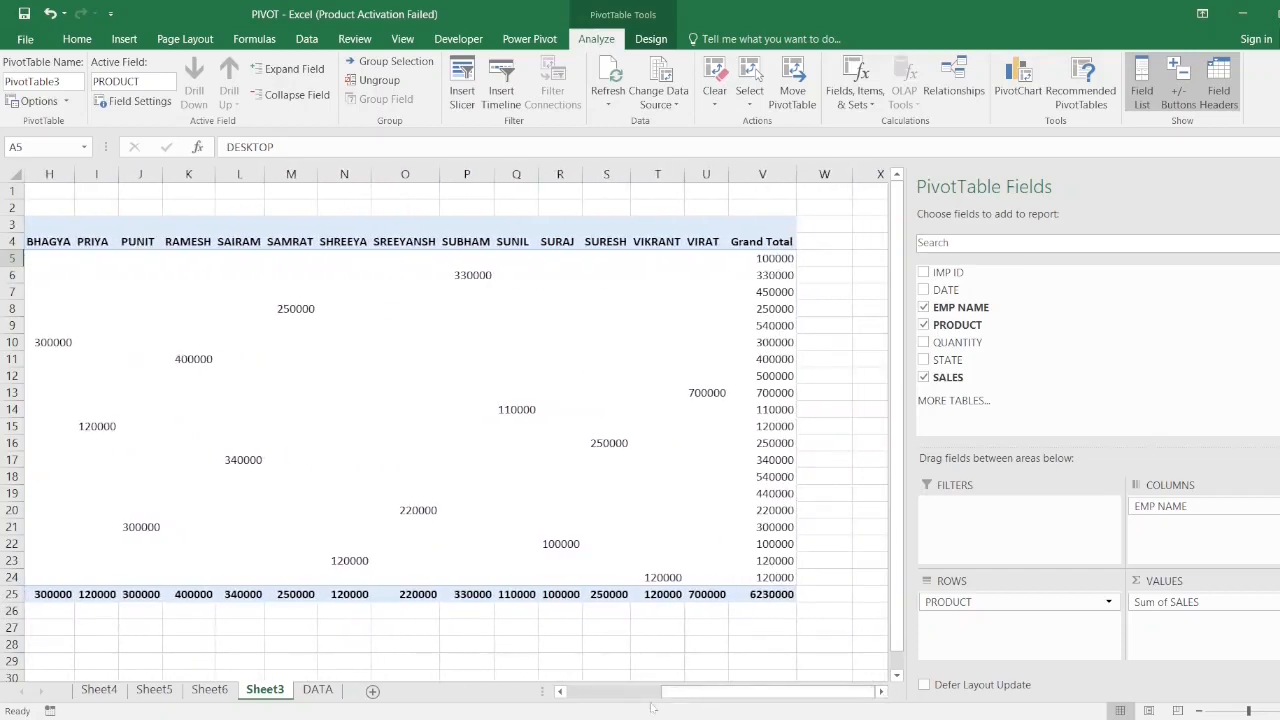
left_click(560, 691)
left_click(560, 691)
left_click(560, 691)
left_click(560, 691)
left_click(560, 691)
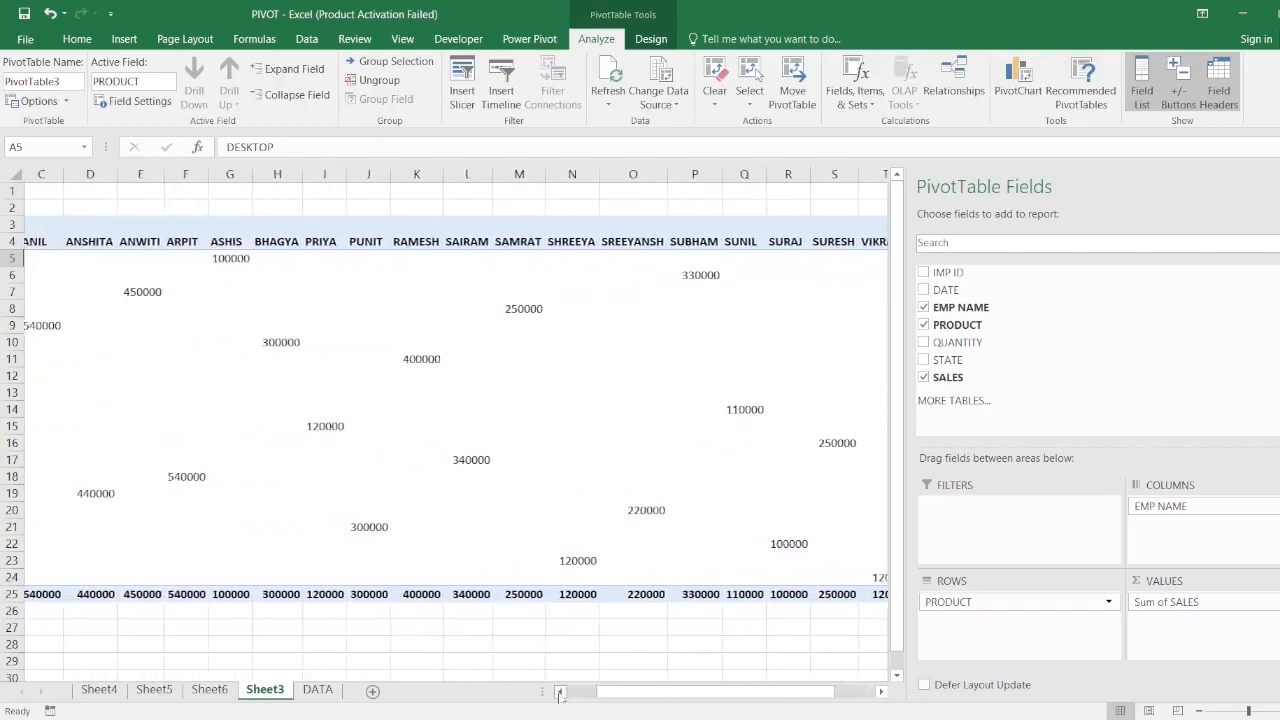
left_click(560, 691)
left_click(560, 691)
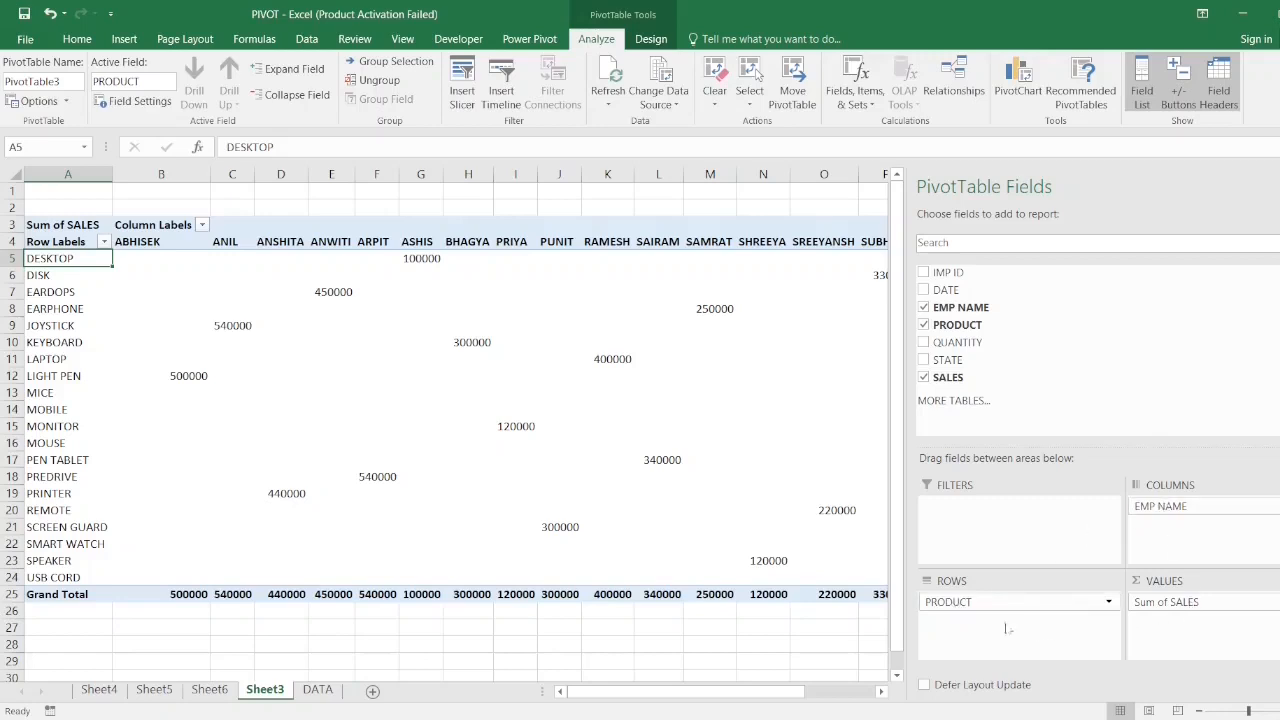
Move PRODUCT to the report filter and EMP NAME to the rows, and filter the report by KEYBOARD.
left_click_drag(1001, 608, 985, 545)
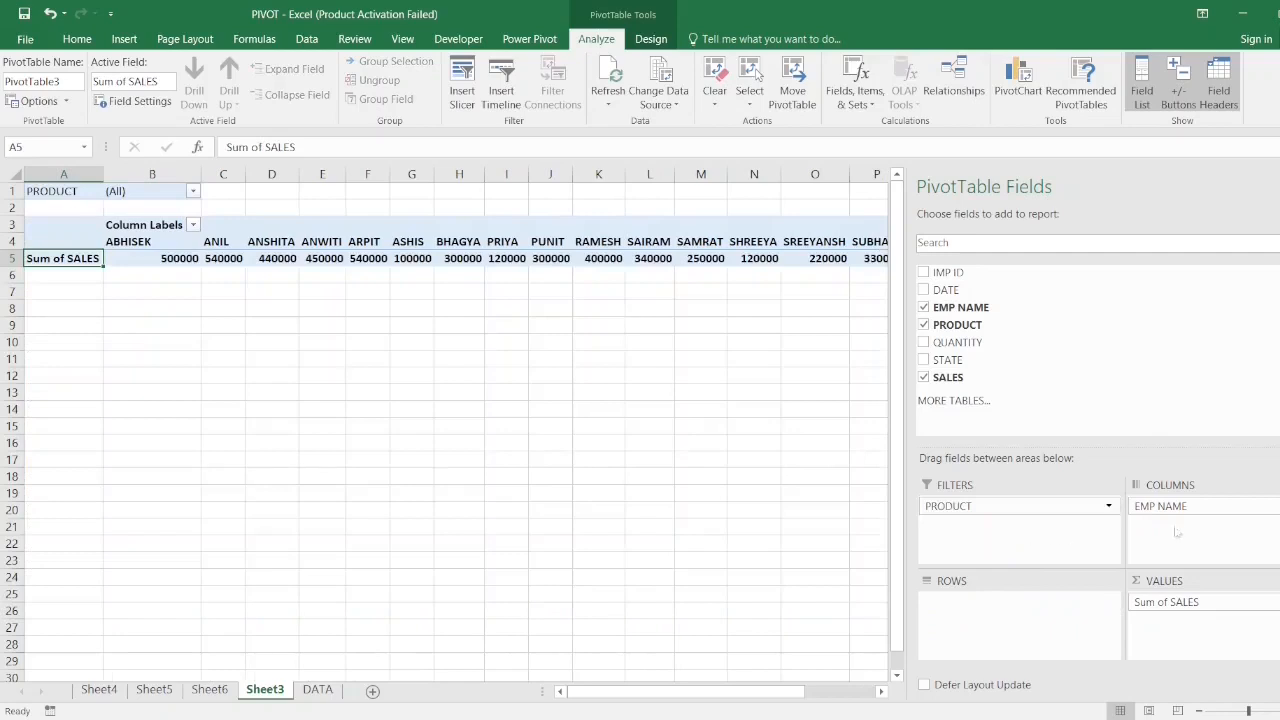
left_click_drag(1170, 510, 988, 604)
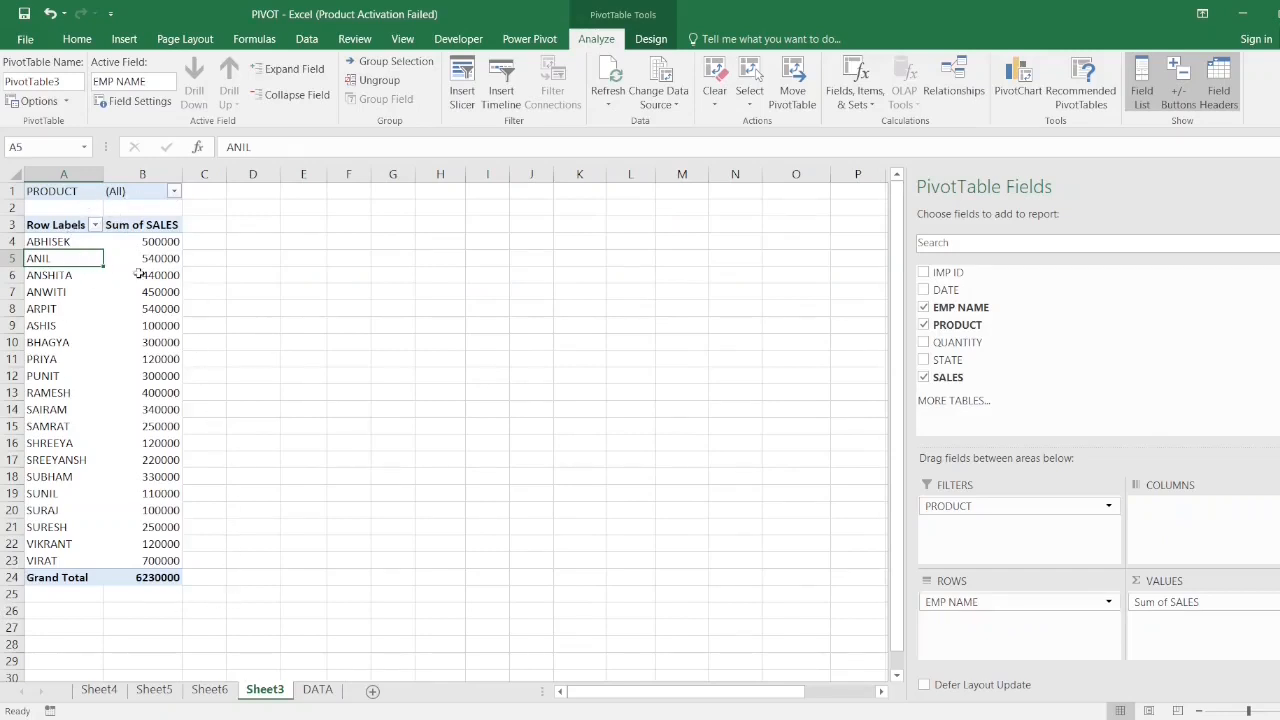
left_click(174, 192)
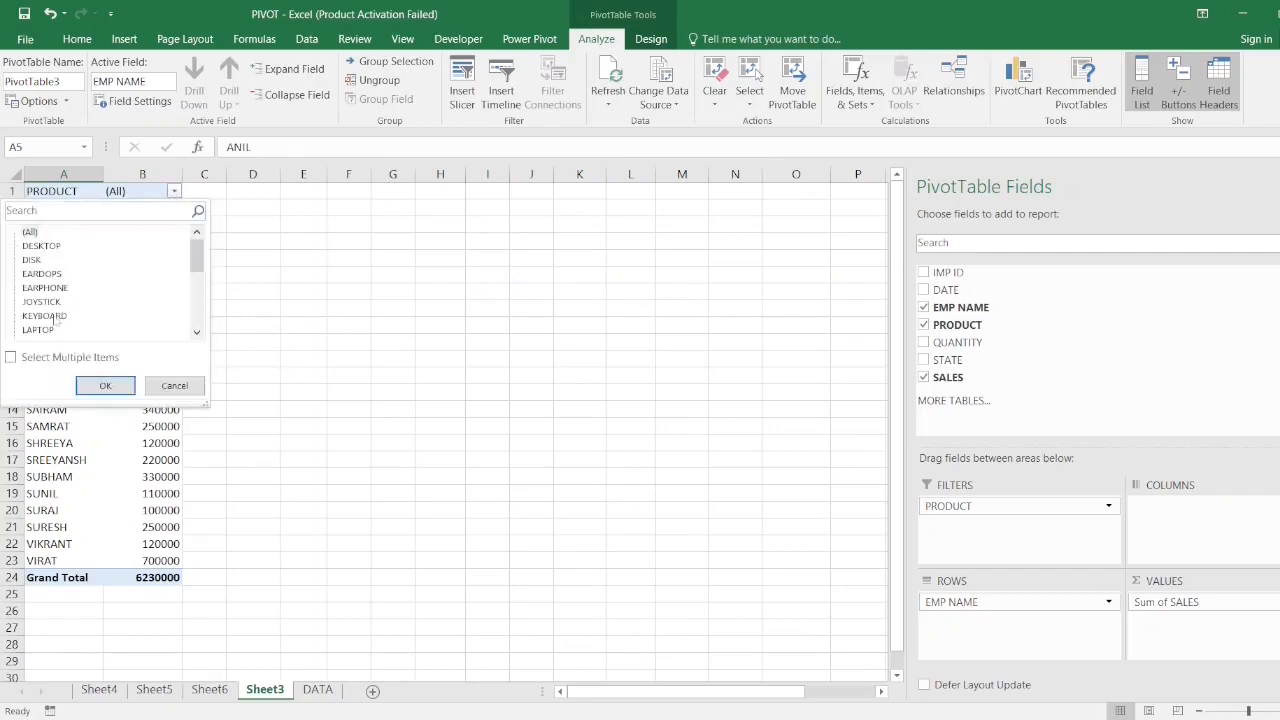
left_click(45, 316)
left_click(105, 386)
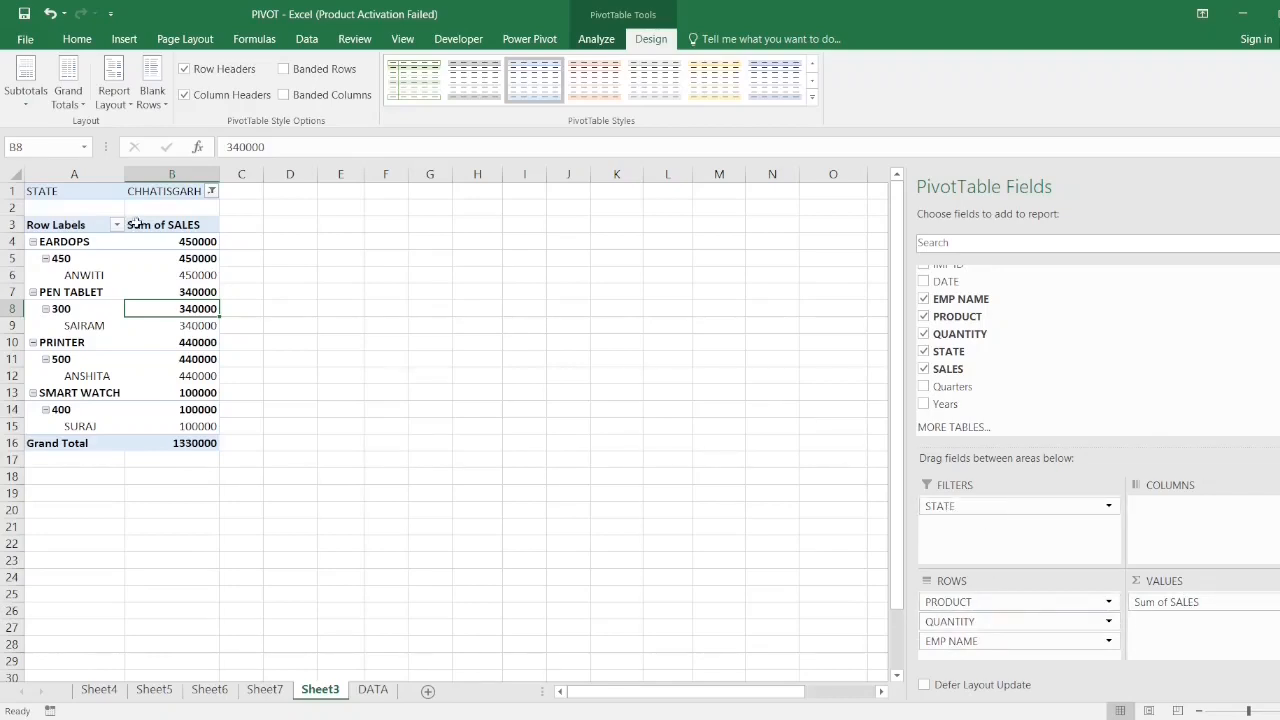
Switch the pivot table's STATE filter to BIHAR.
left_click(211, 191)
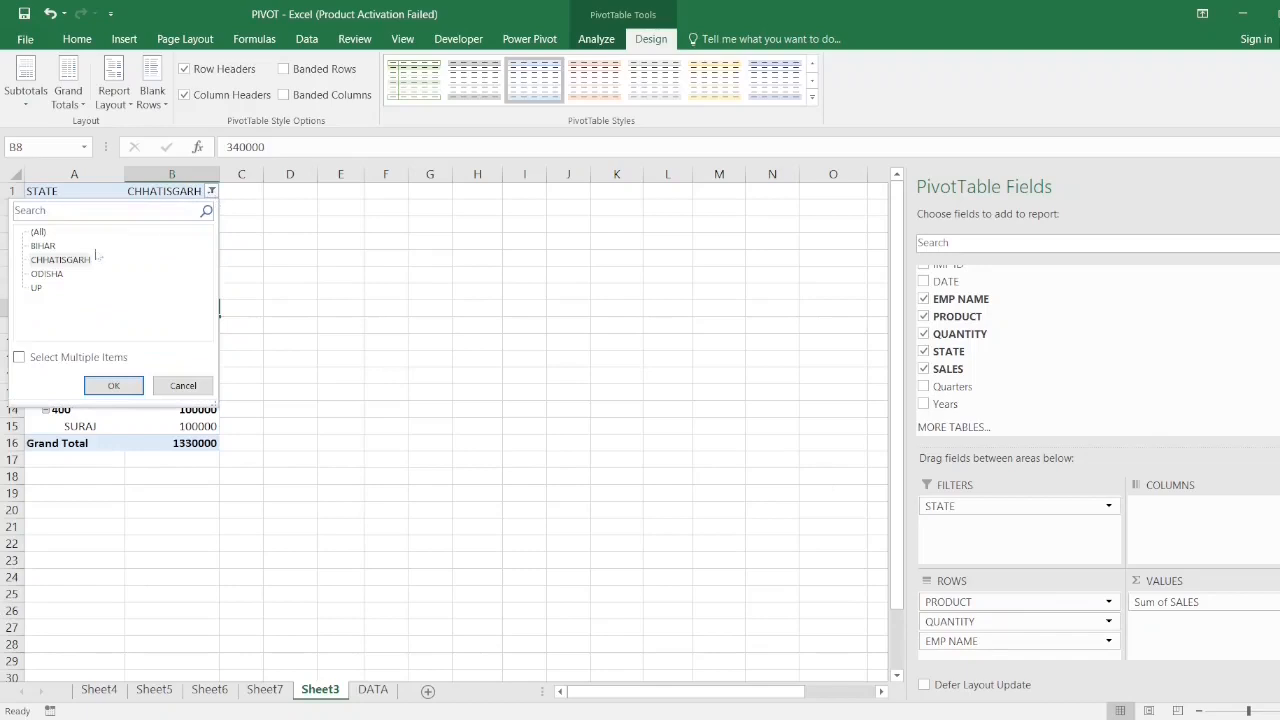
left_click(63, 253)
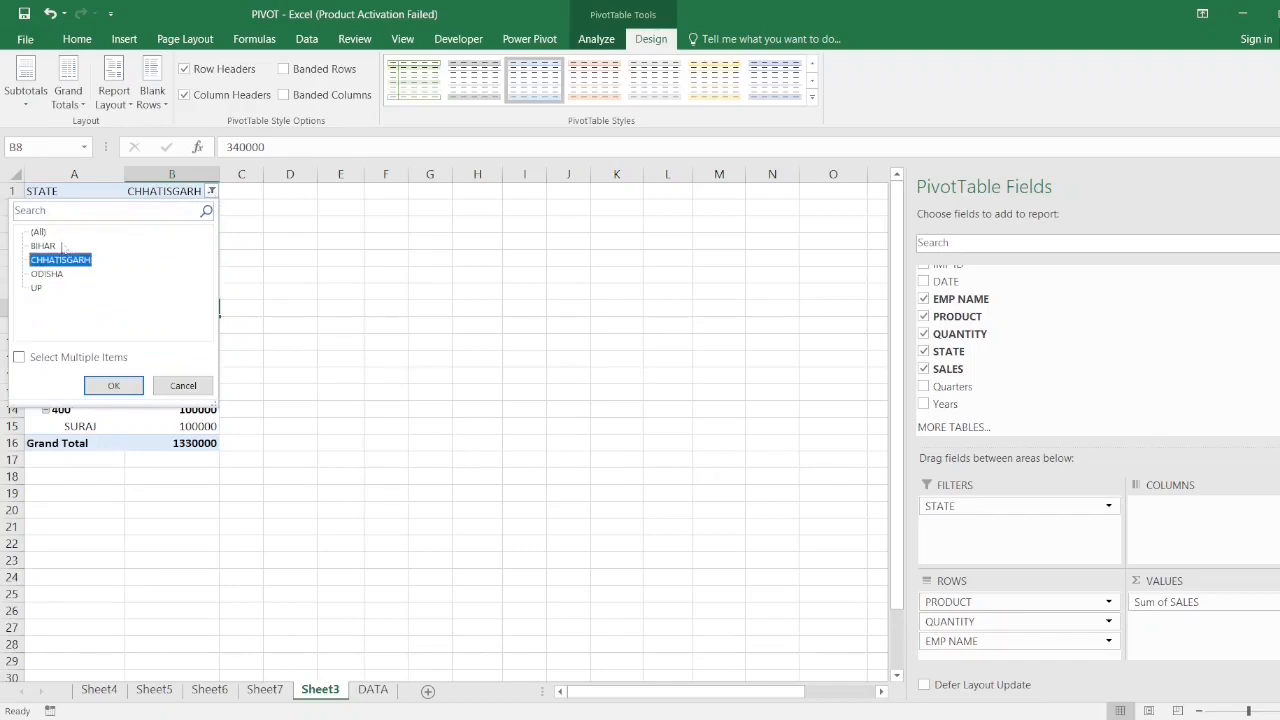
left_click(60, 246)
left_click(105, 384)
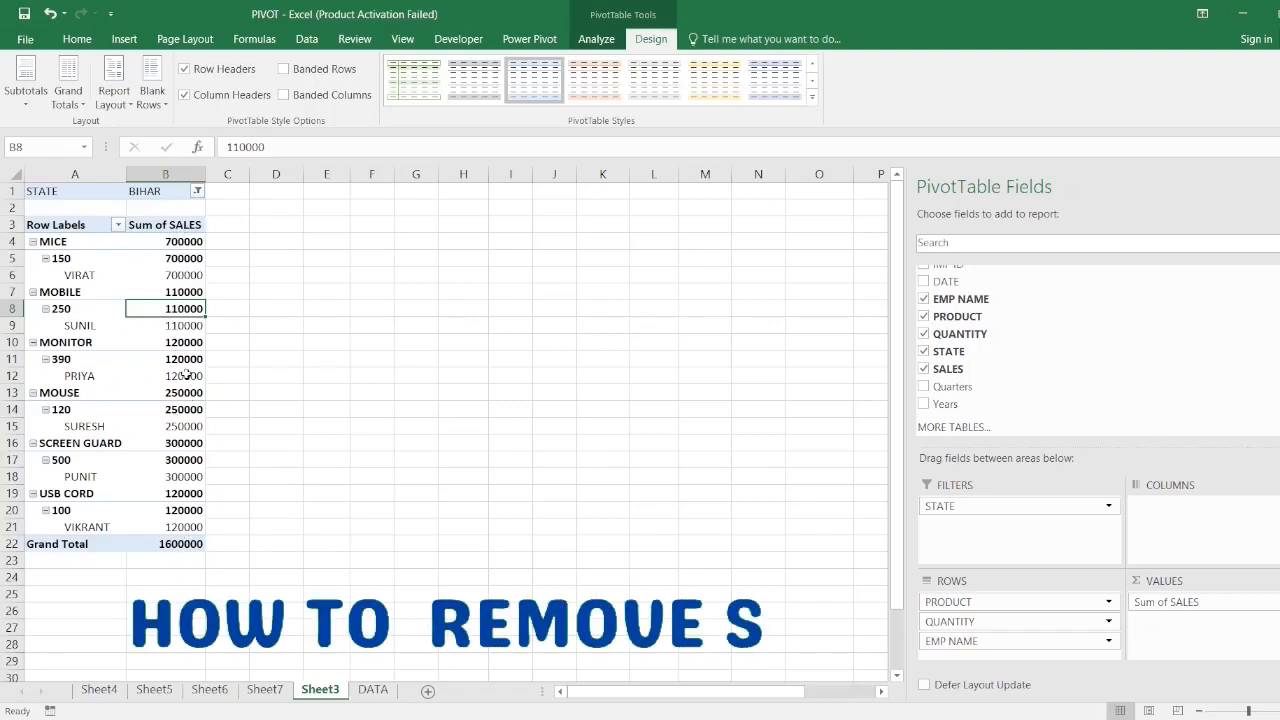
Turn off all subtotals in the pivot table of products, quantities and employees.
left_click(188, 258)
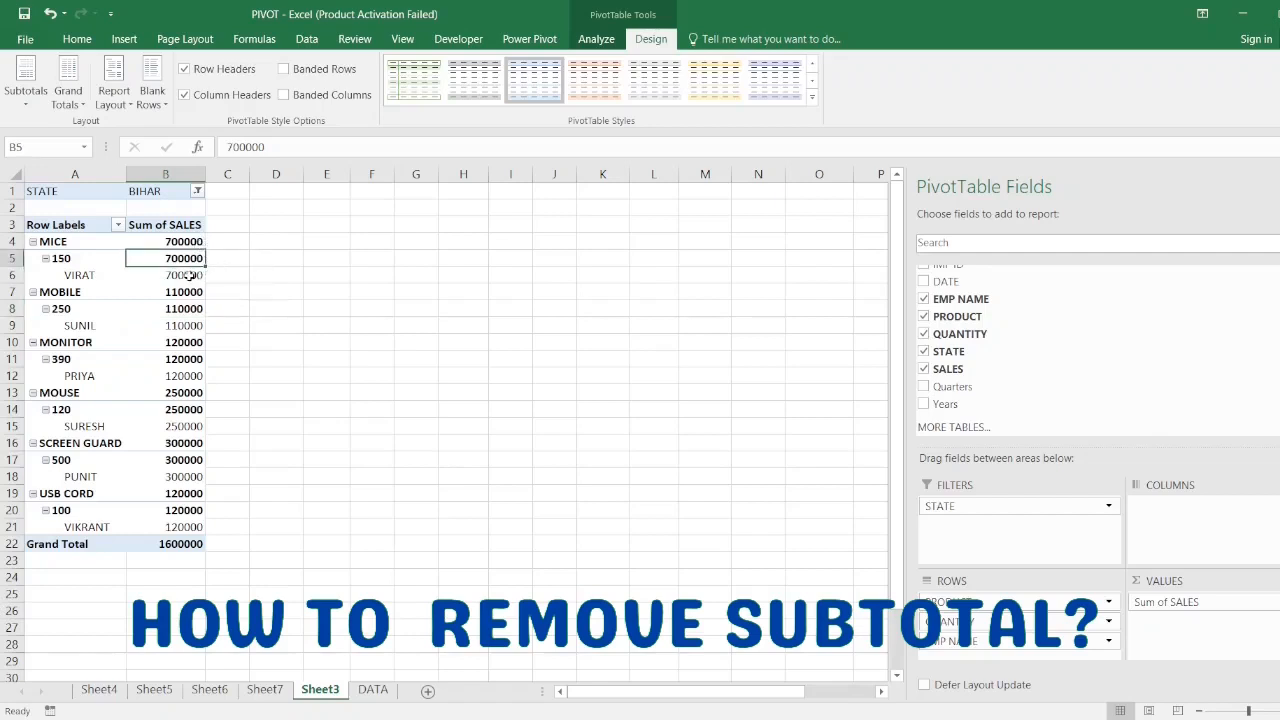
left_click(190, 275)
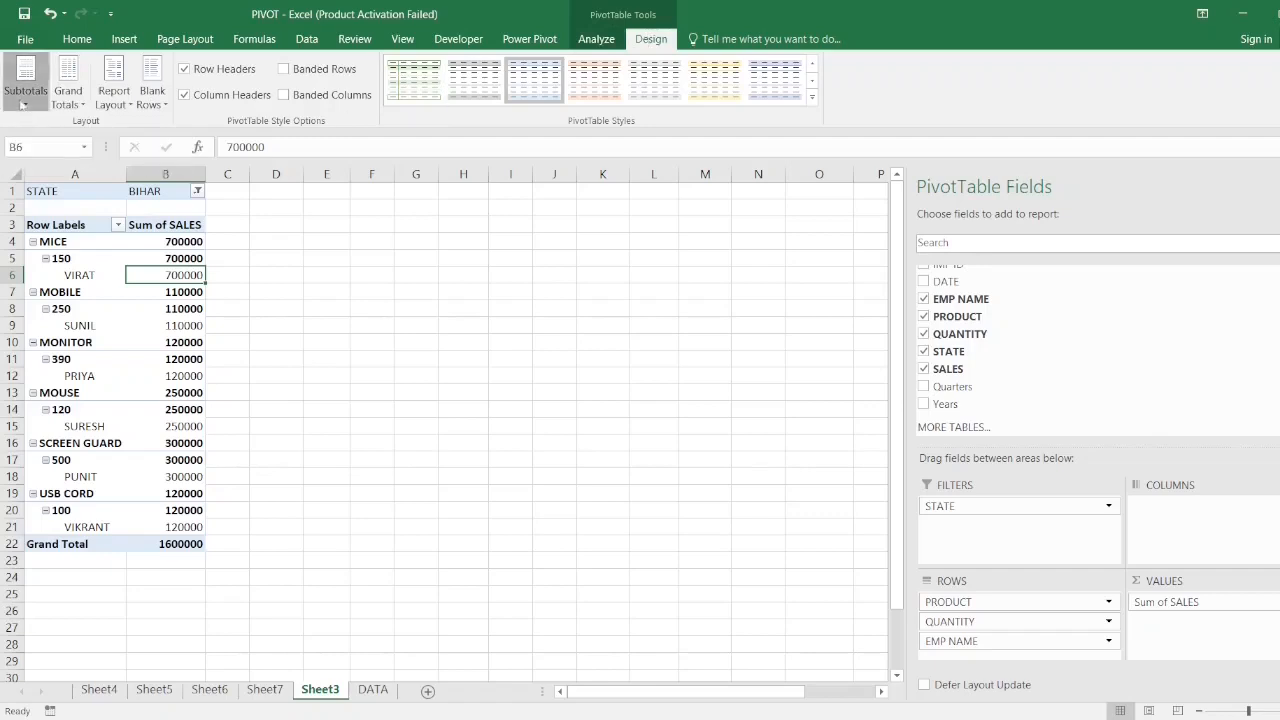
left_click(22, 104)
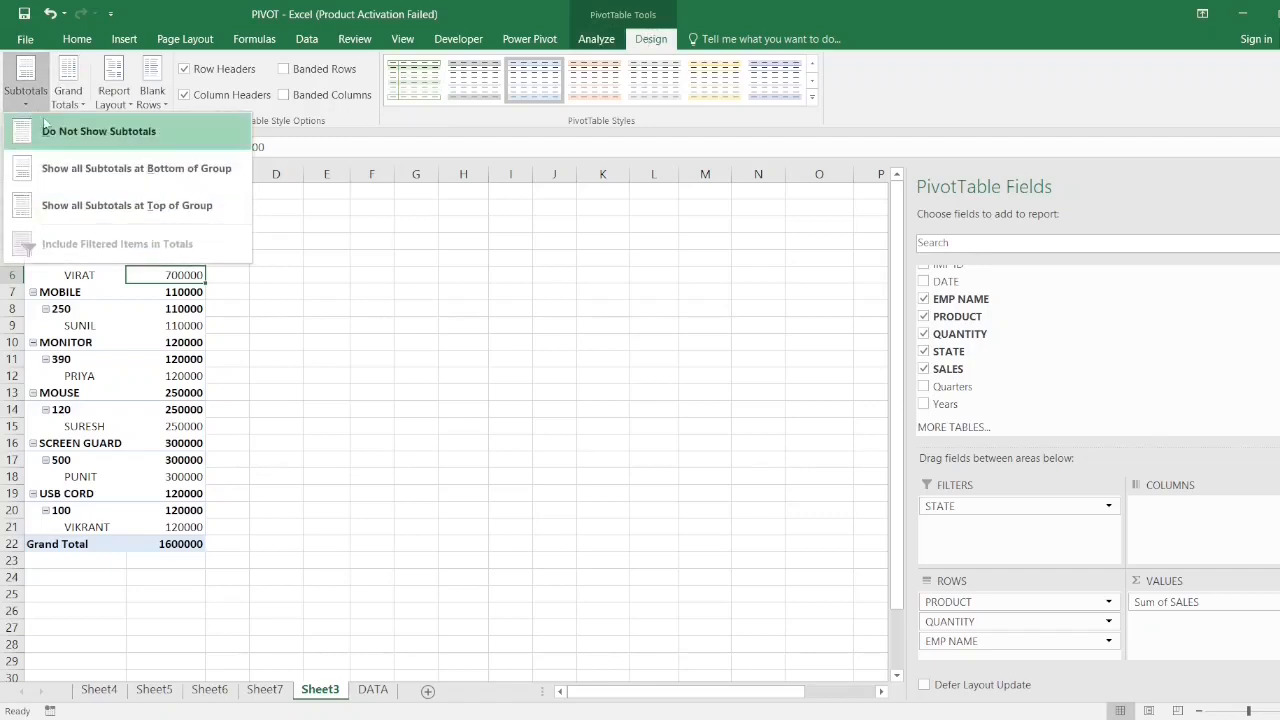
left_click(112, 131)
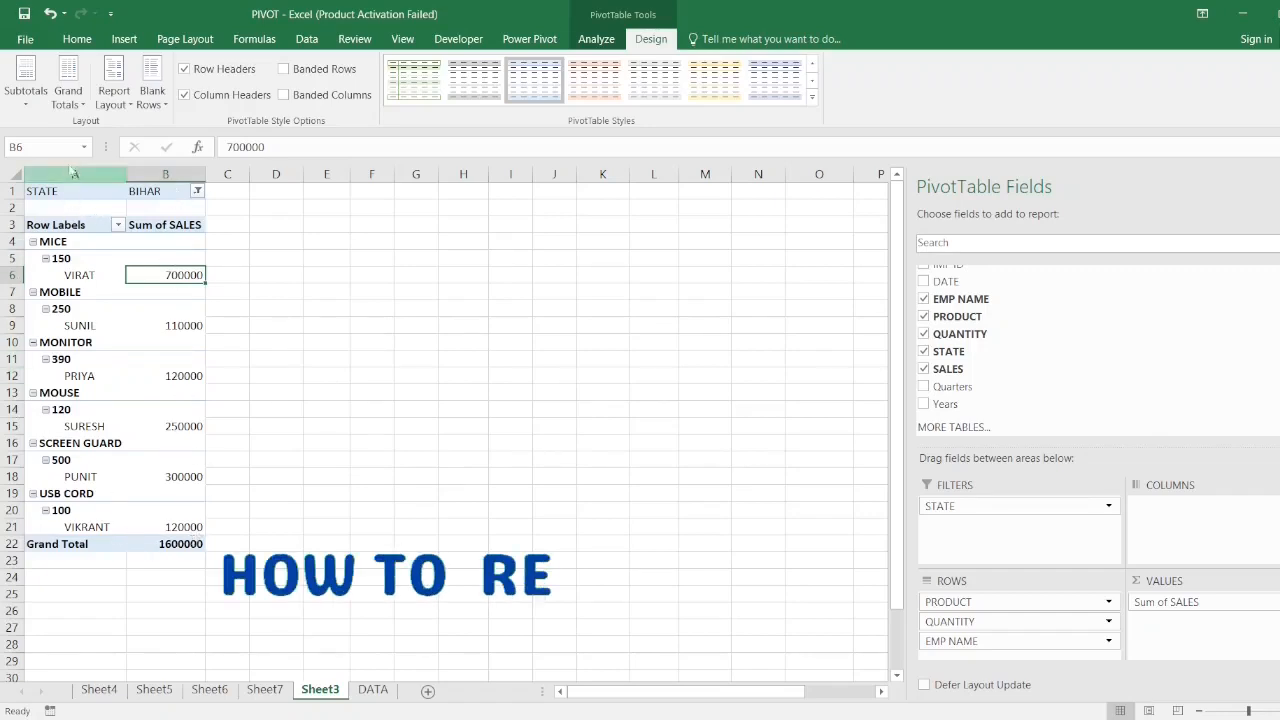
Show the pivot table in tabular form and apply the blue style from the second row of the Medium PivotTable styles.
left_click(131, 107)
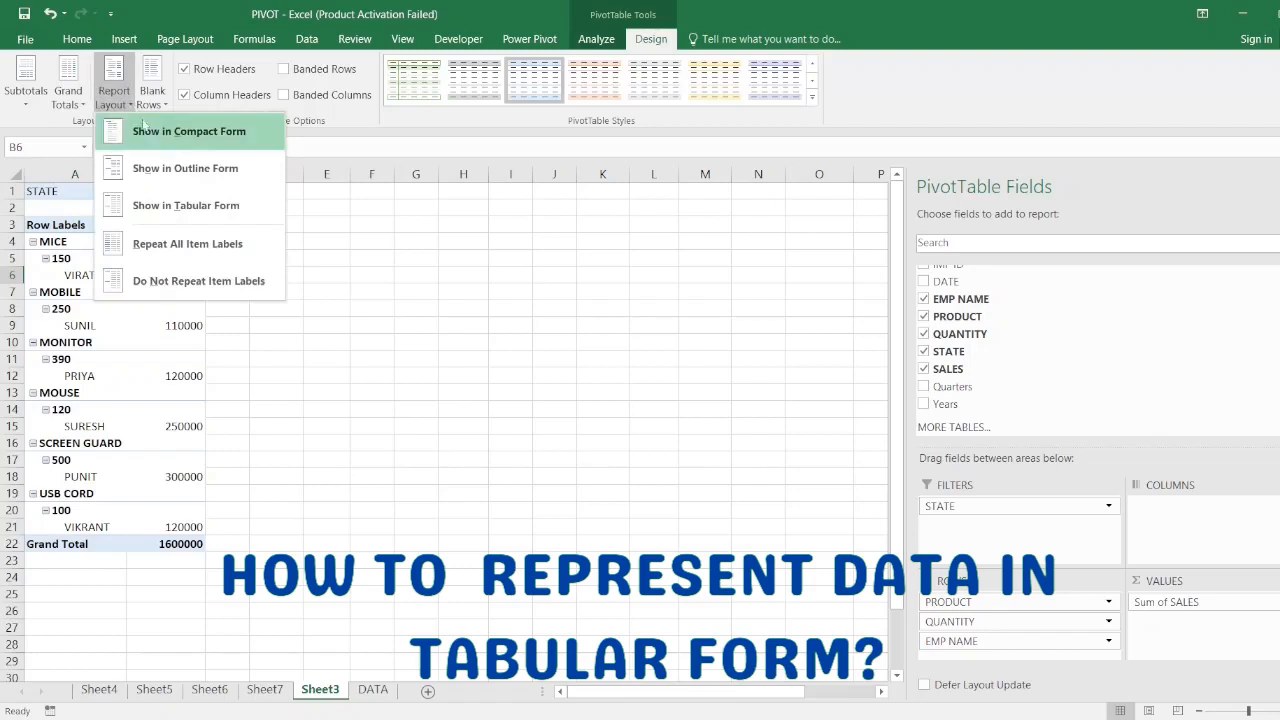
left_click(198, 206)
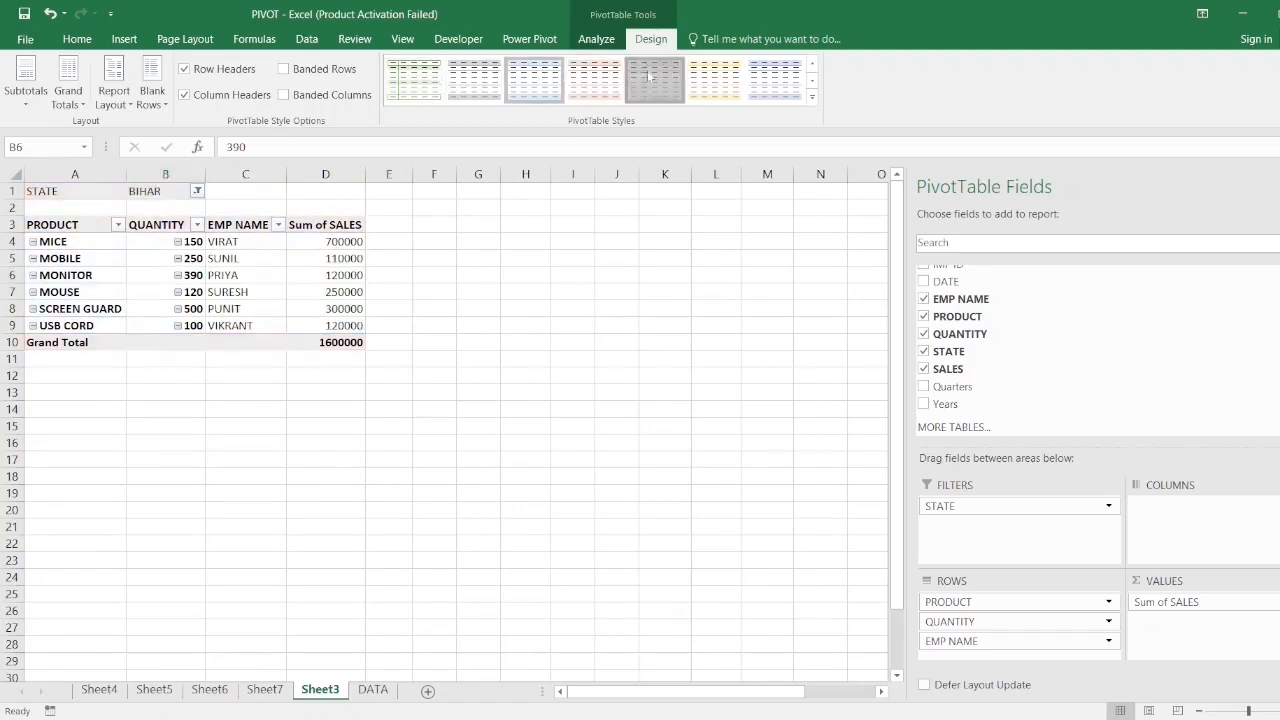
left_click(755, 73)
left_click(812, 98)
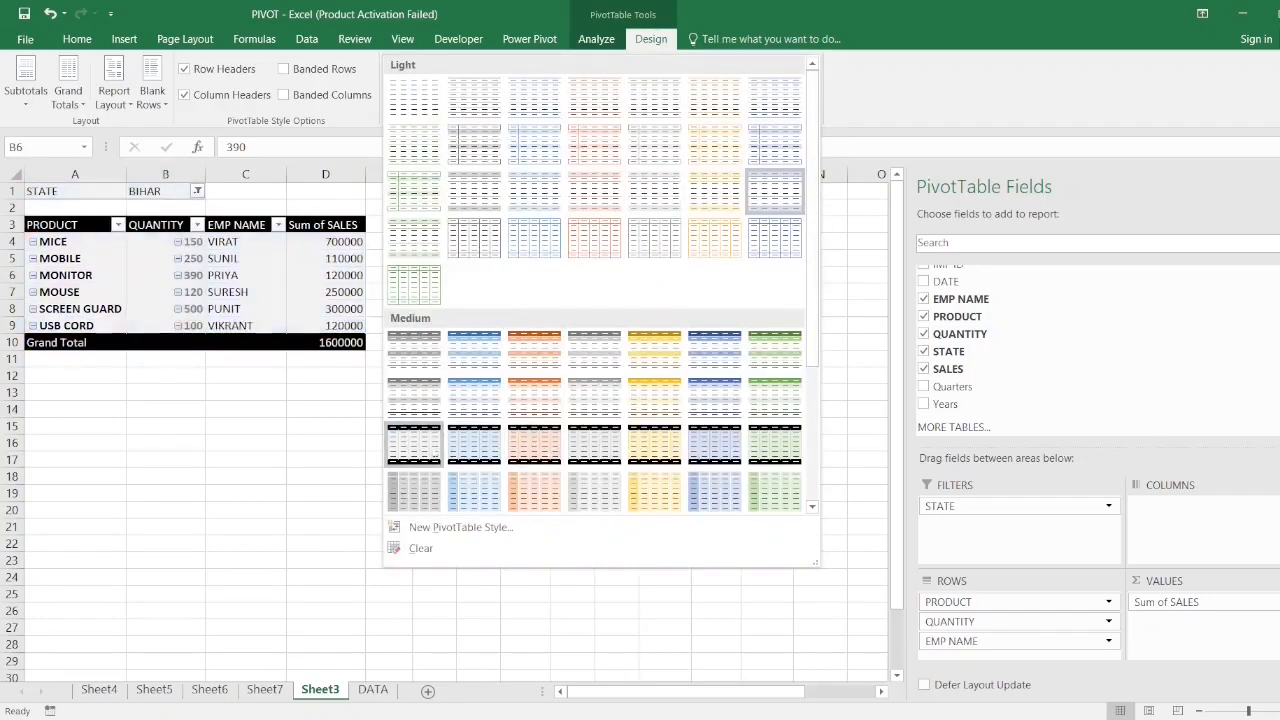
left_click(470, 400)
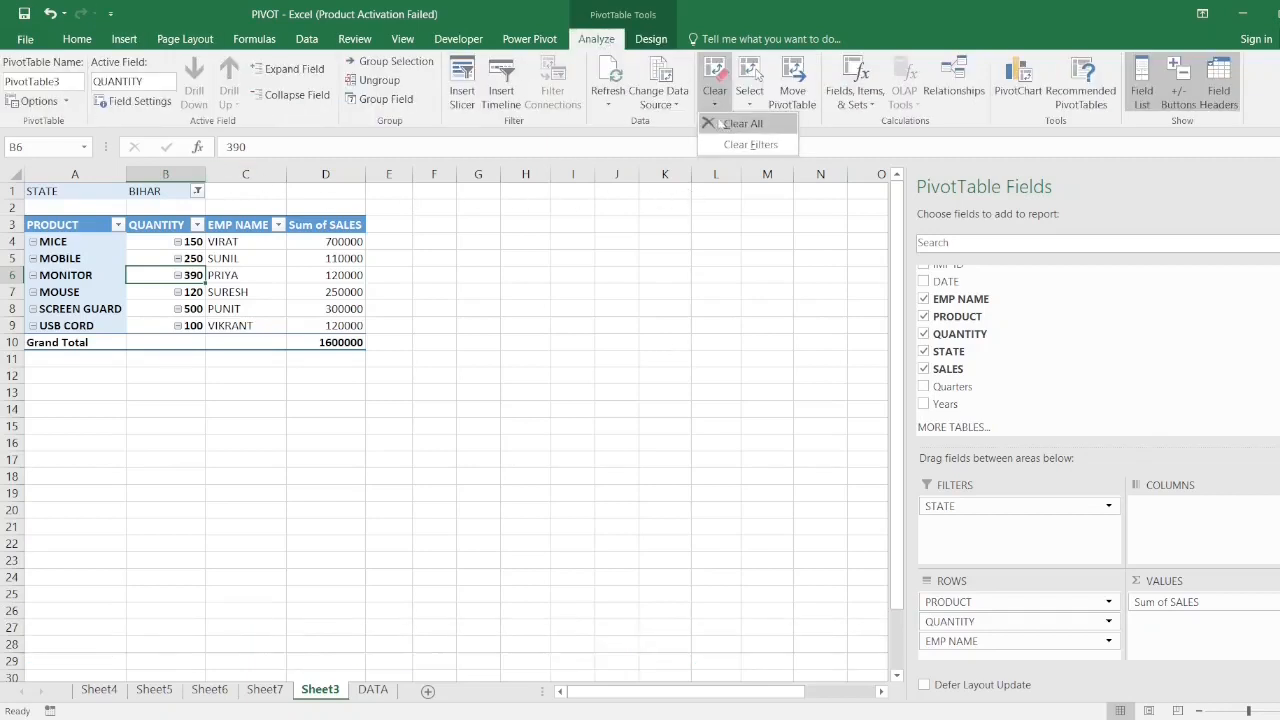
Clear the whole pivot table and rebuild it with PRODUCT as rows and SALES as values.
left_click(744, 123)
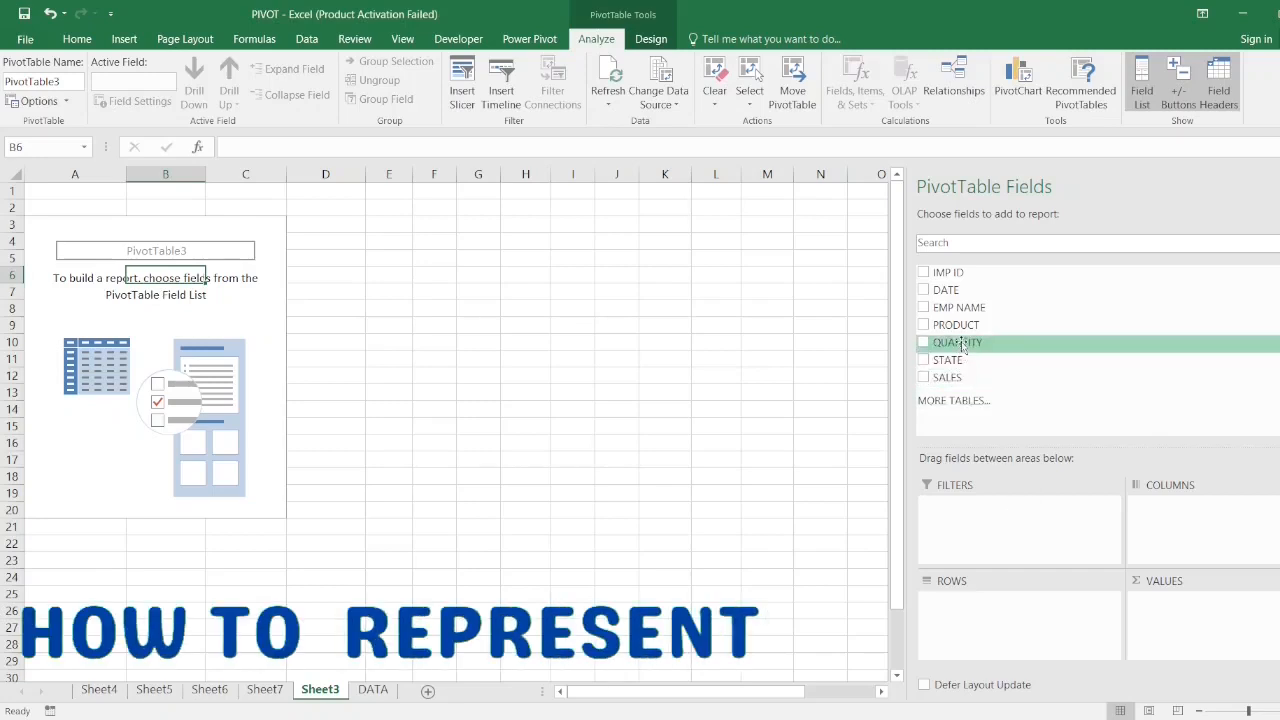
left_click_drag(960, 328, 996, 588)
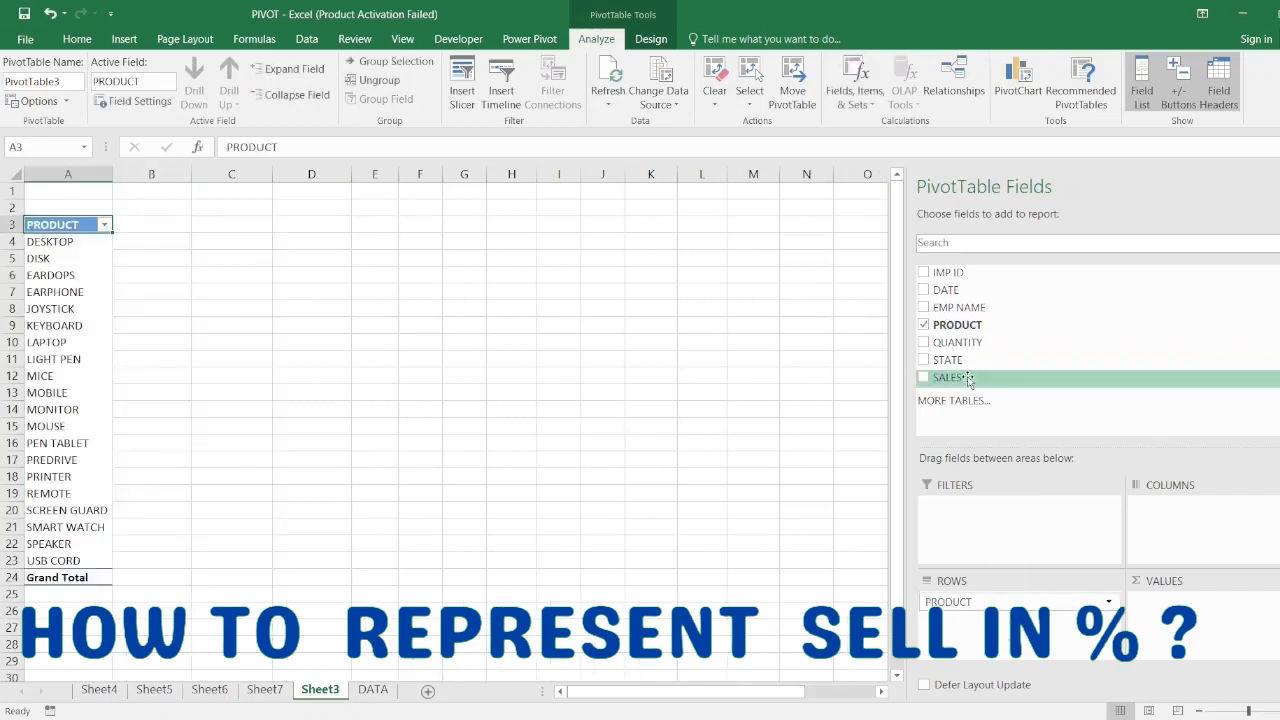
left_click_drag(969, 380, 1208, 625)
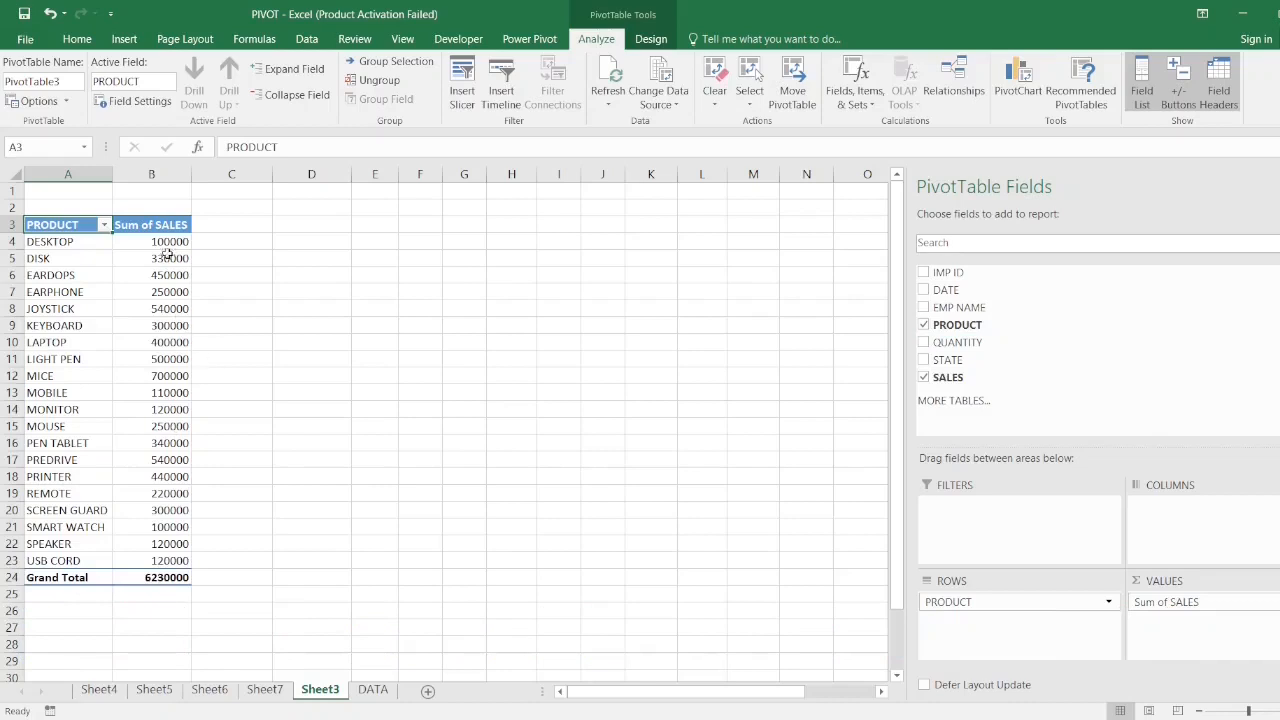
Show the Sum of SALES values as % of Grand Total.
right_click(153, 580)
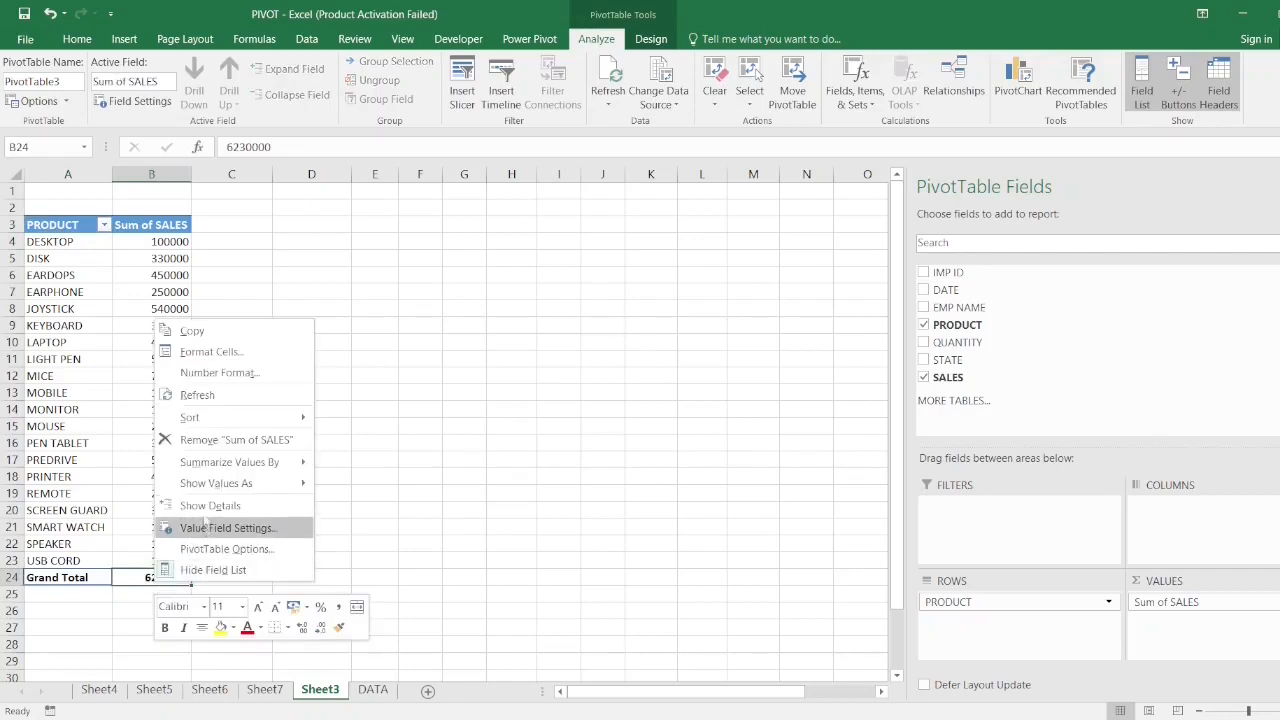
mouse_move(214, 489)
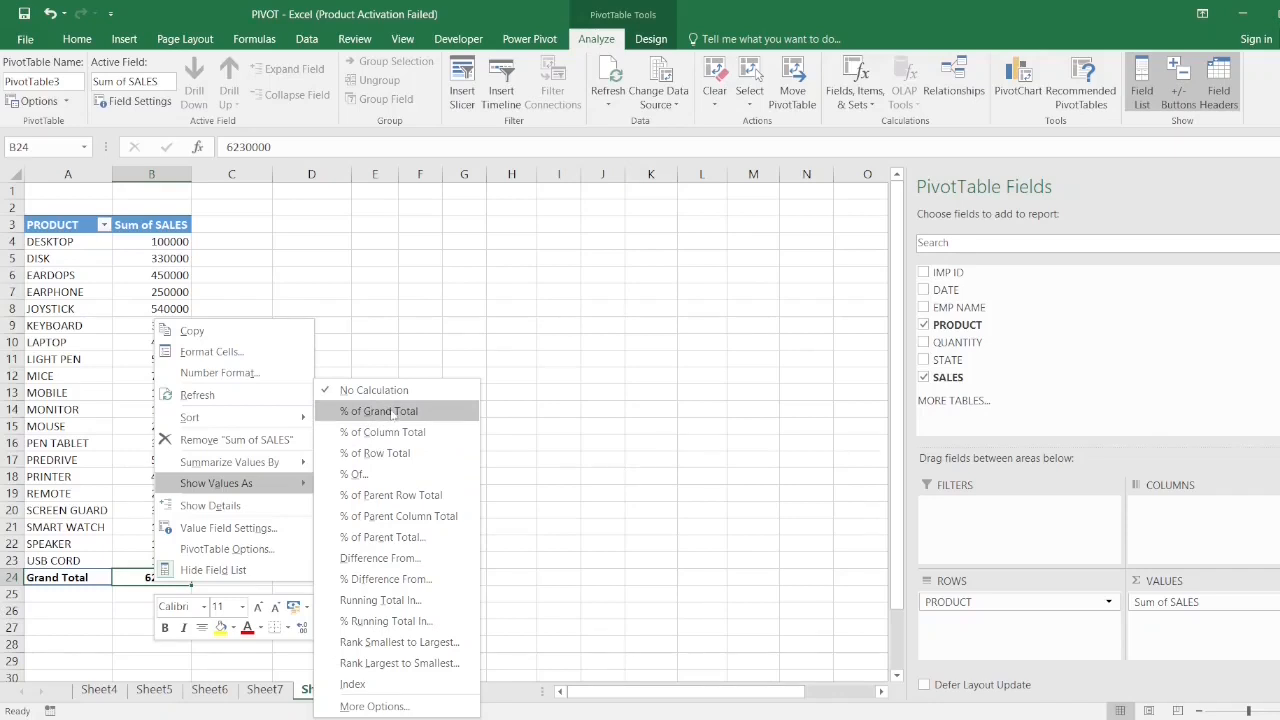
left_click(391, 413)
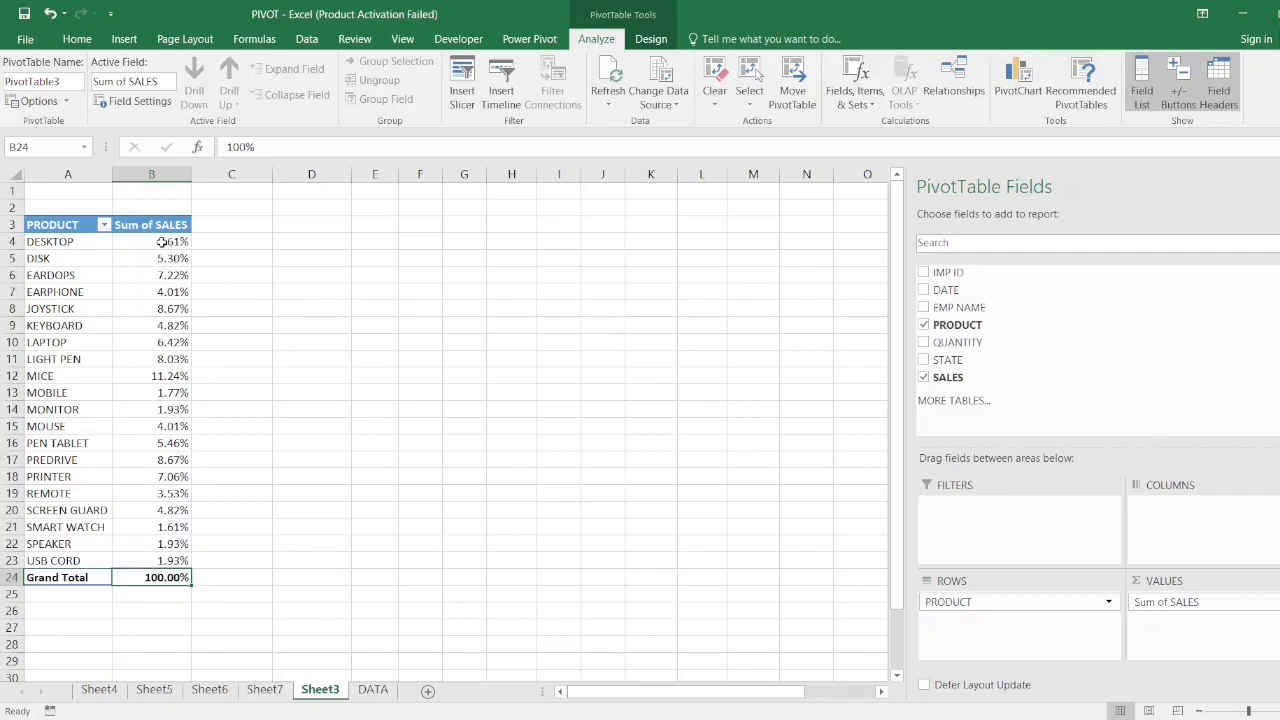
mouse_move(161, 242)
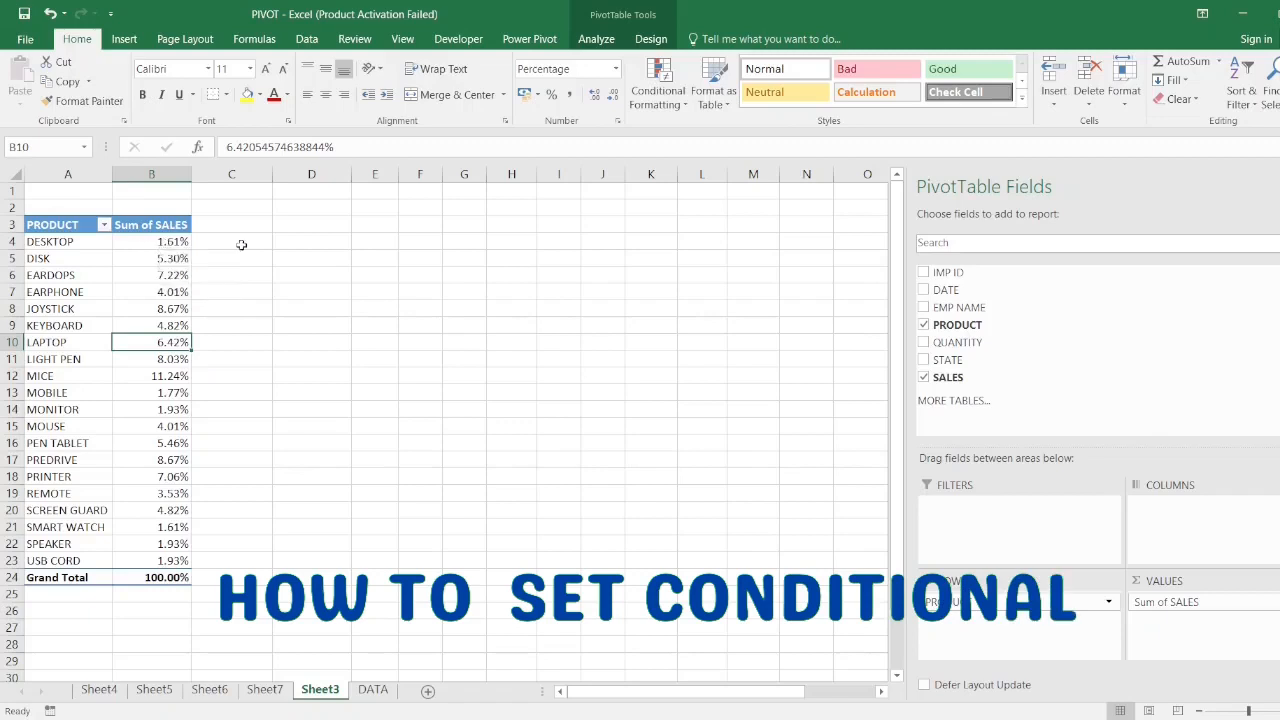
Highlight the top 10 items among the product sales percentages with Light Red Fill with Dark Red Text.
left_click_drag(150, 245, 167, 560)
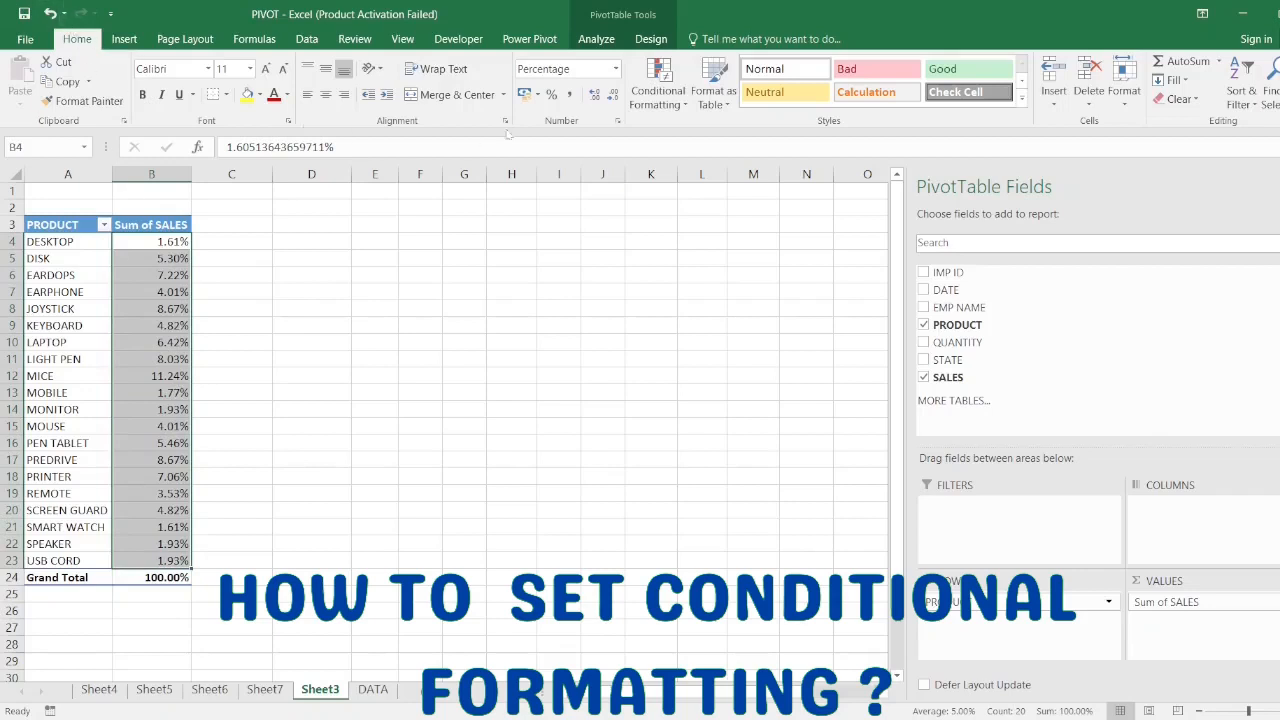
left_click(662, 105)
mouse_move(712, 168)
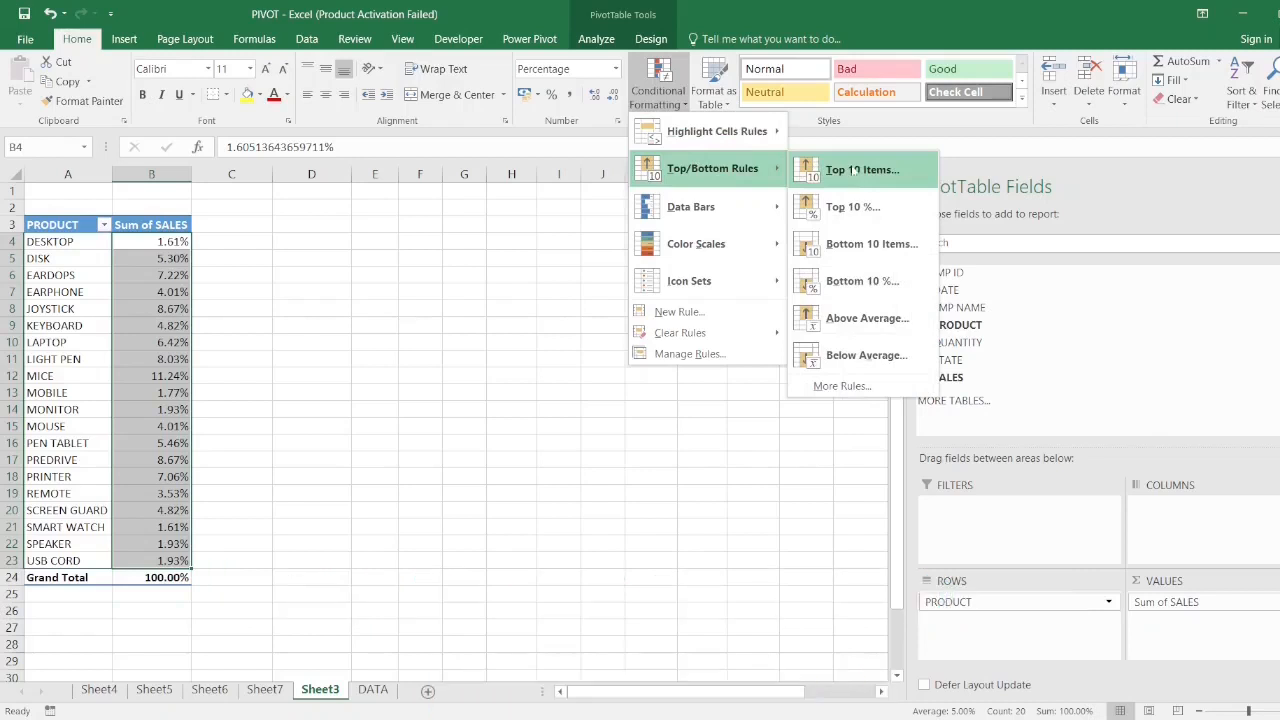
left_click(857, 170)
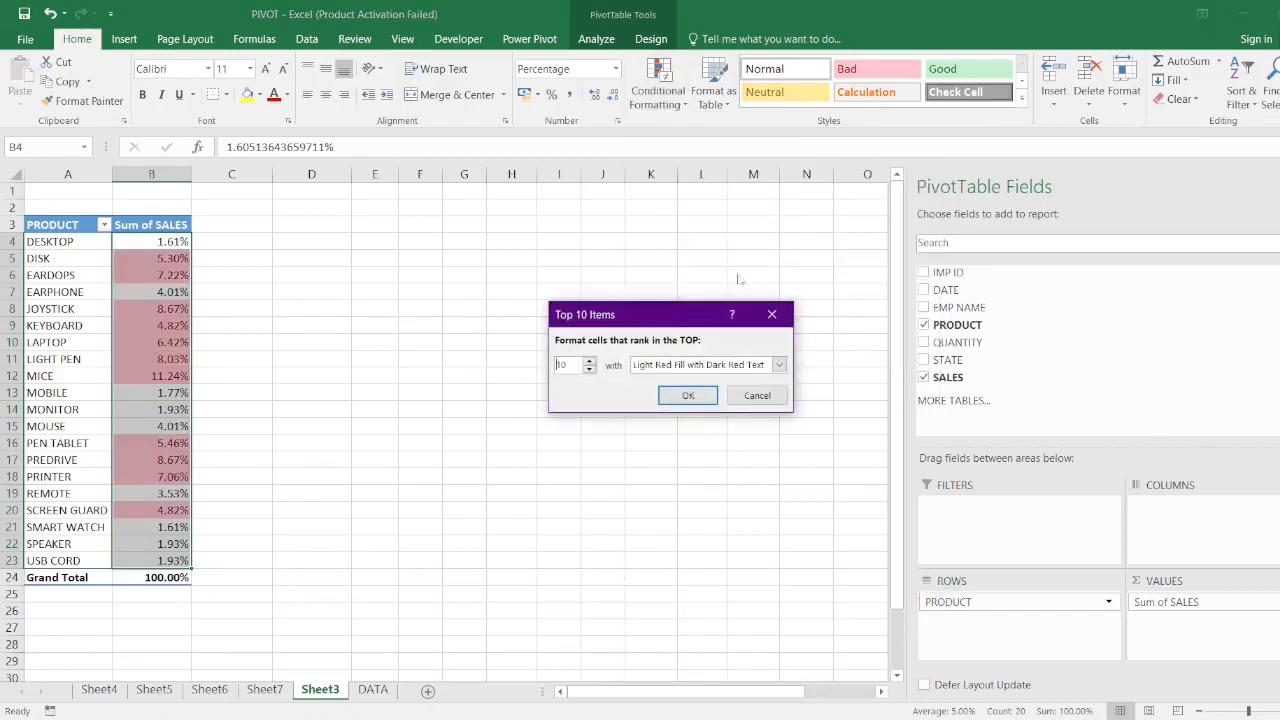
left_click(689, 396)
left_click(463, 380)
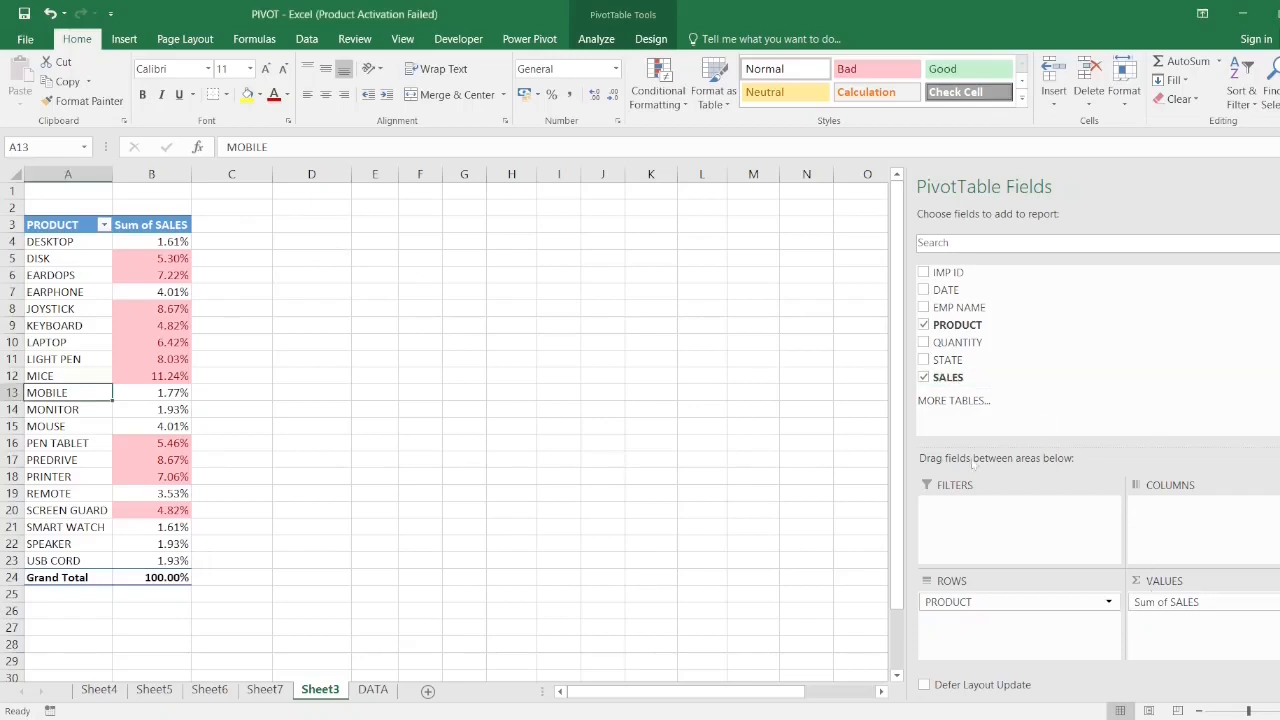
Clear the pivot table and rebuild it with PRODUCT as rows, STATE as columns and SALES as values.
left_click_drag(955, 377, 1172, 626)
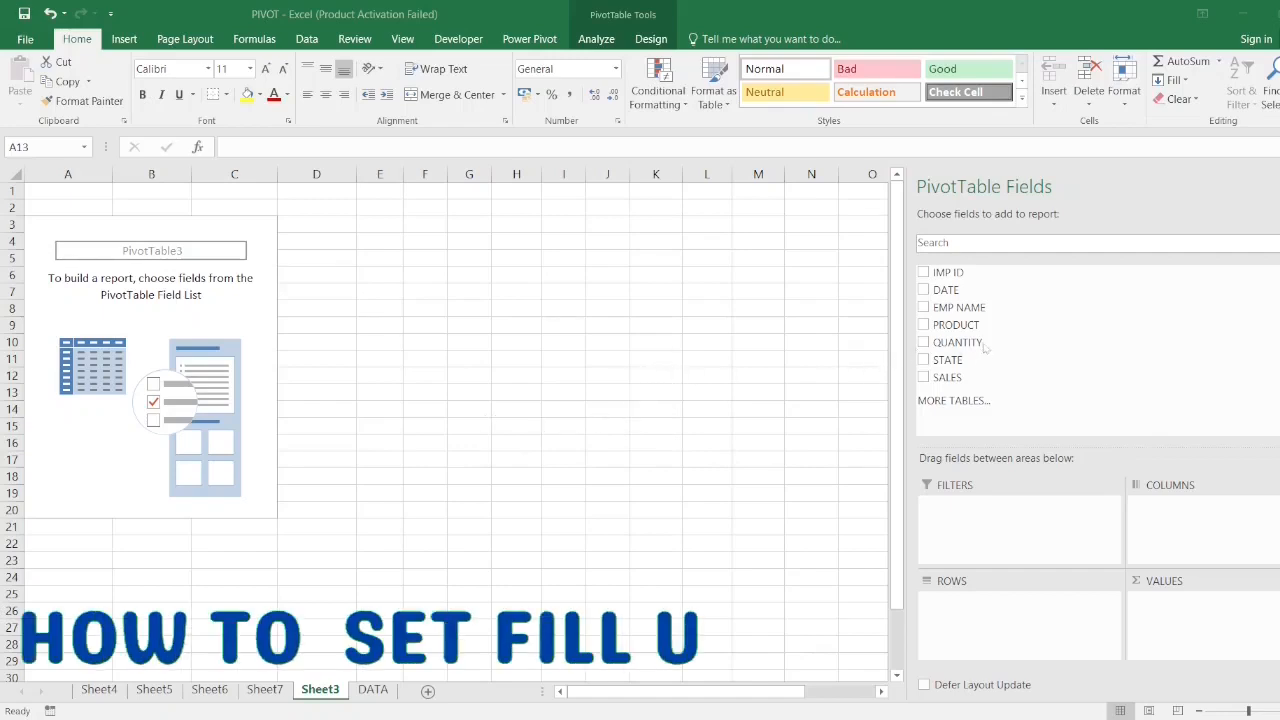
left_click_drag(970, 328, 1030, 612)
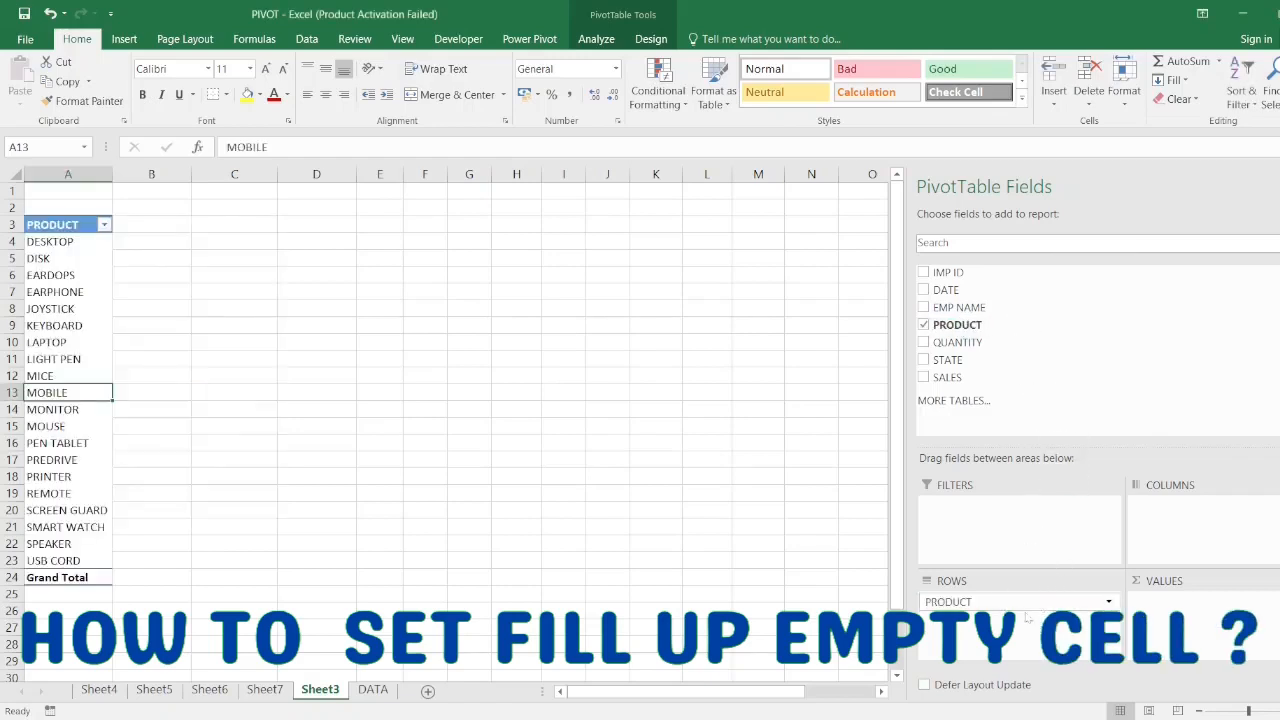
left_click_drag(950, 362, 1162, 512)
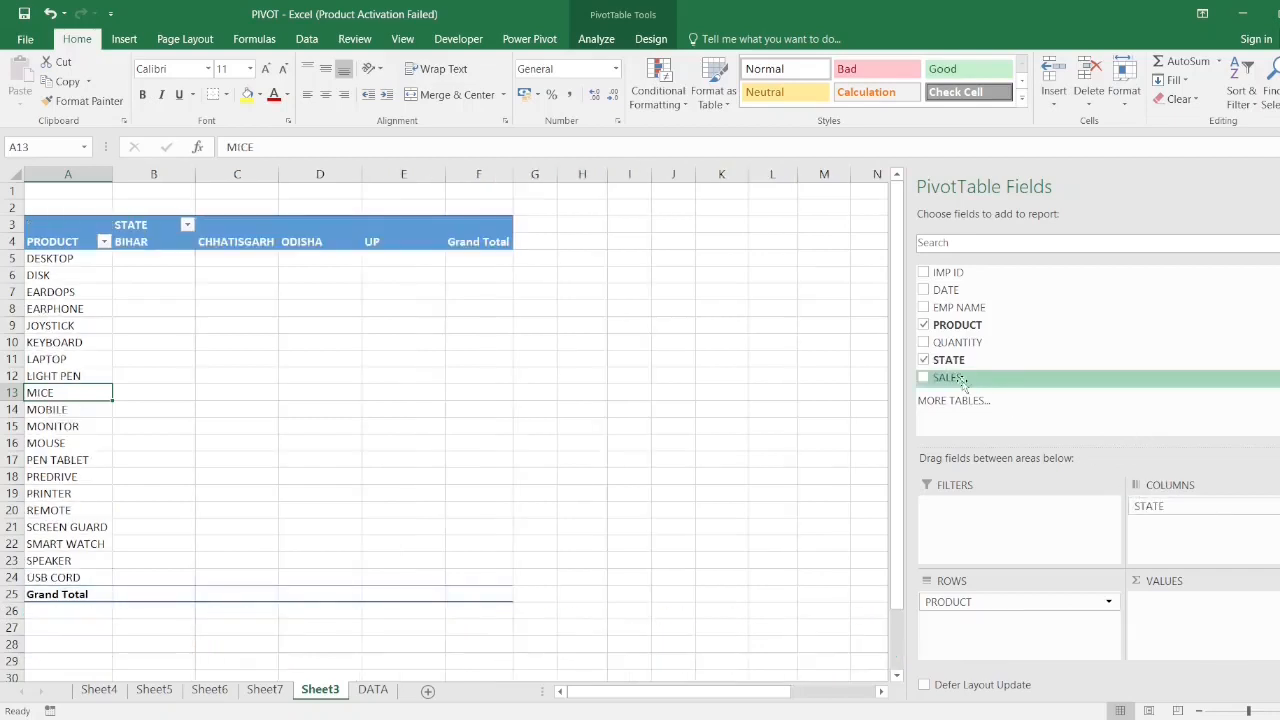
left_click_drag(973, 377, 1184, 622)
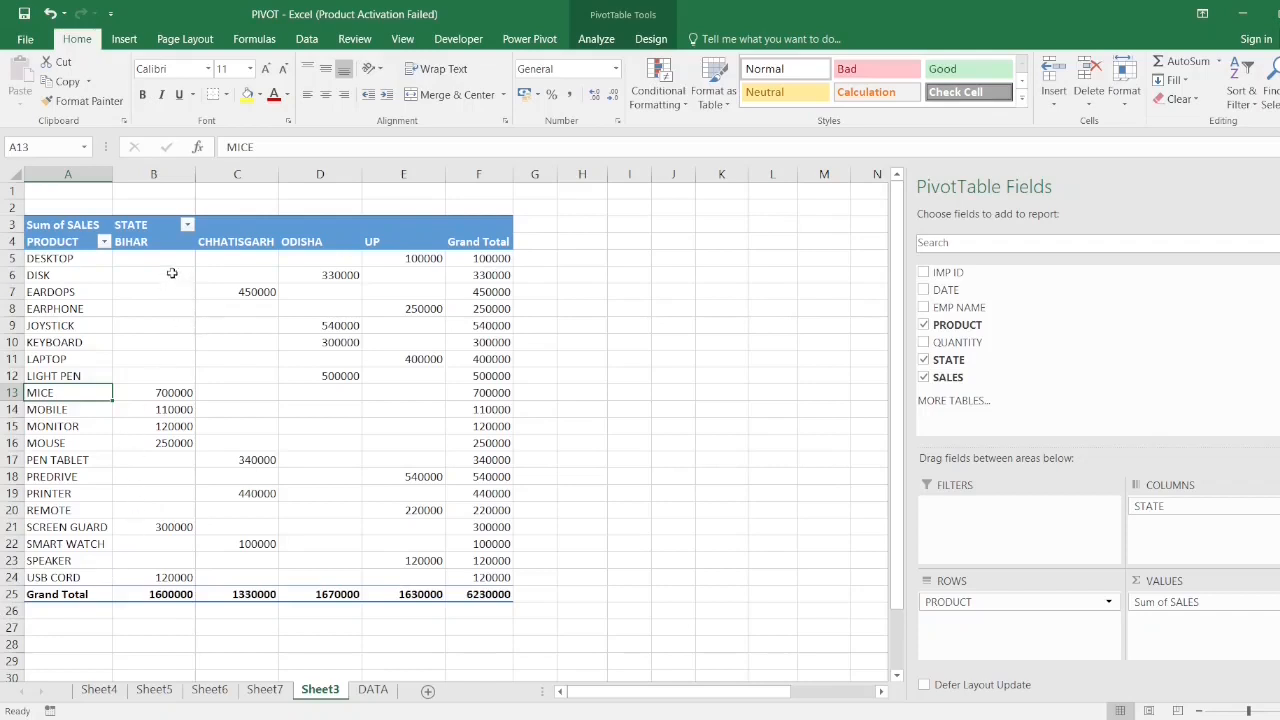
Set the pivot table options to show 0 in the empty cells of the product-by-state table.
left_click_drag(172, 260, 196, 365)
left_click_drag(242, 318, 266, 409)
left_click_drag(346, 394, 350, 565)
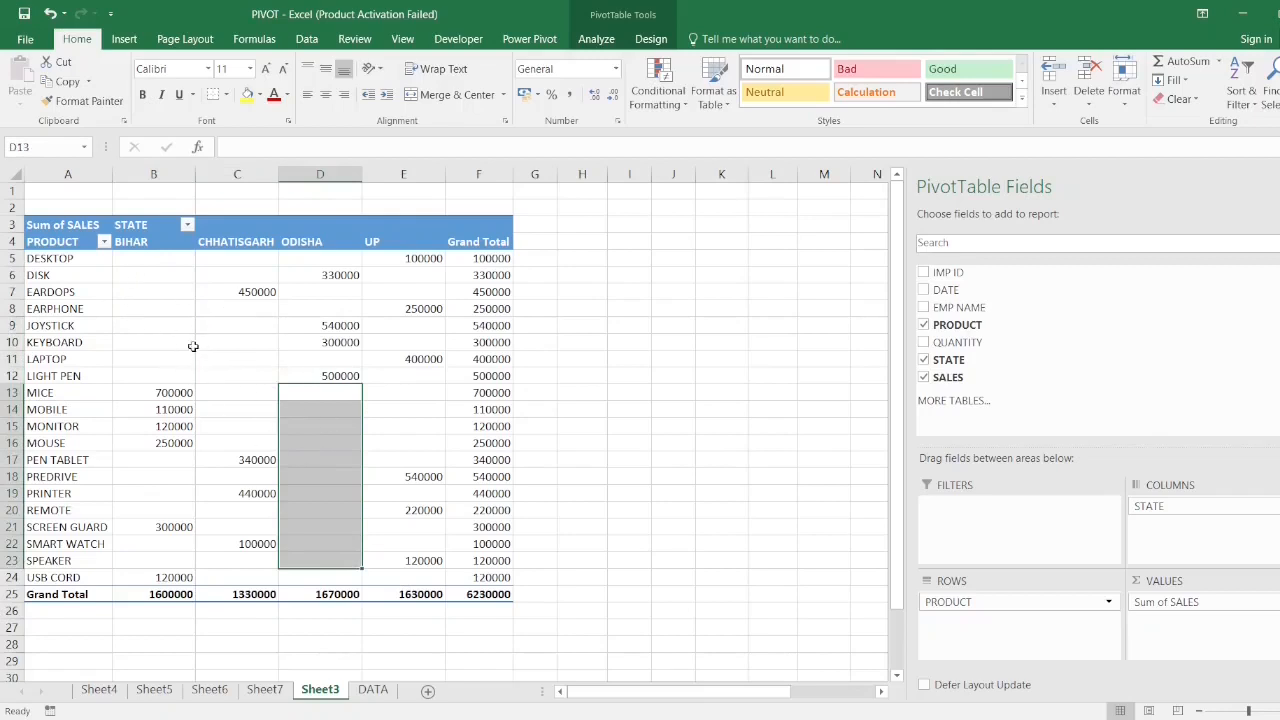
right_click(171, 344)
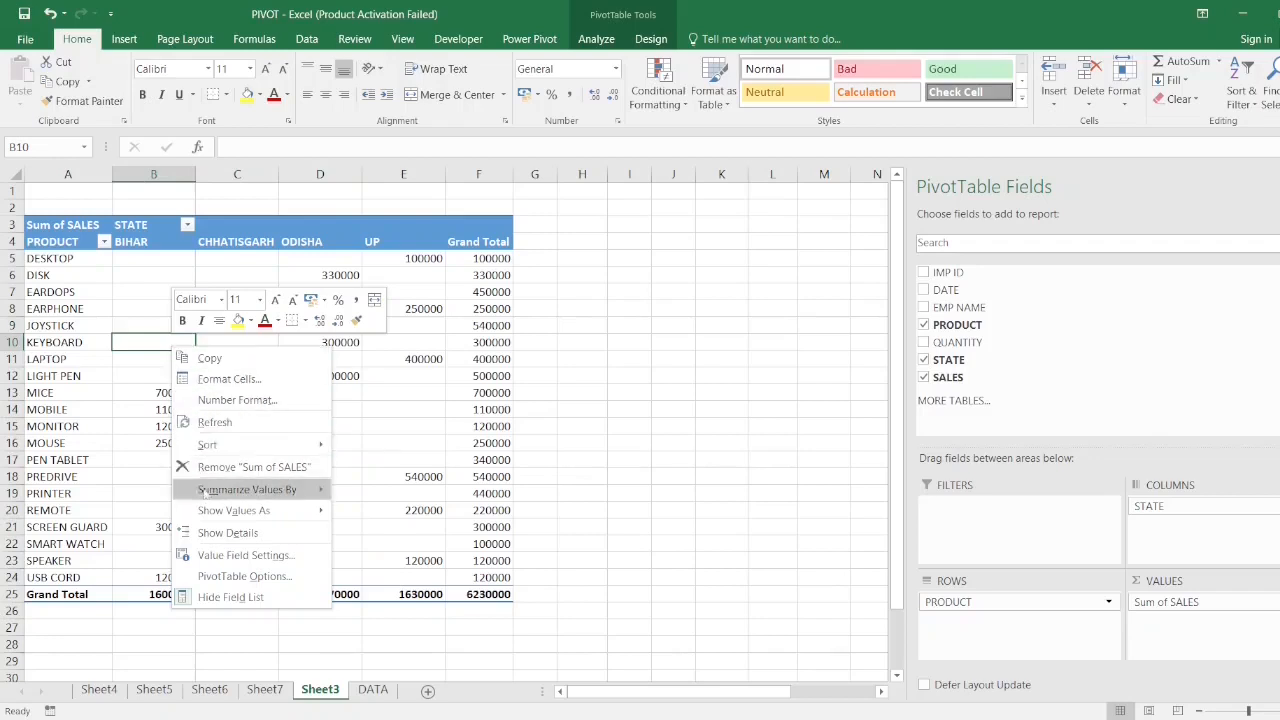
mouse_move(217, 518)
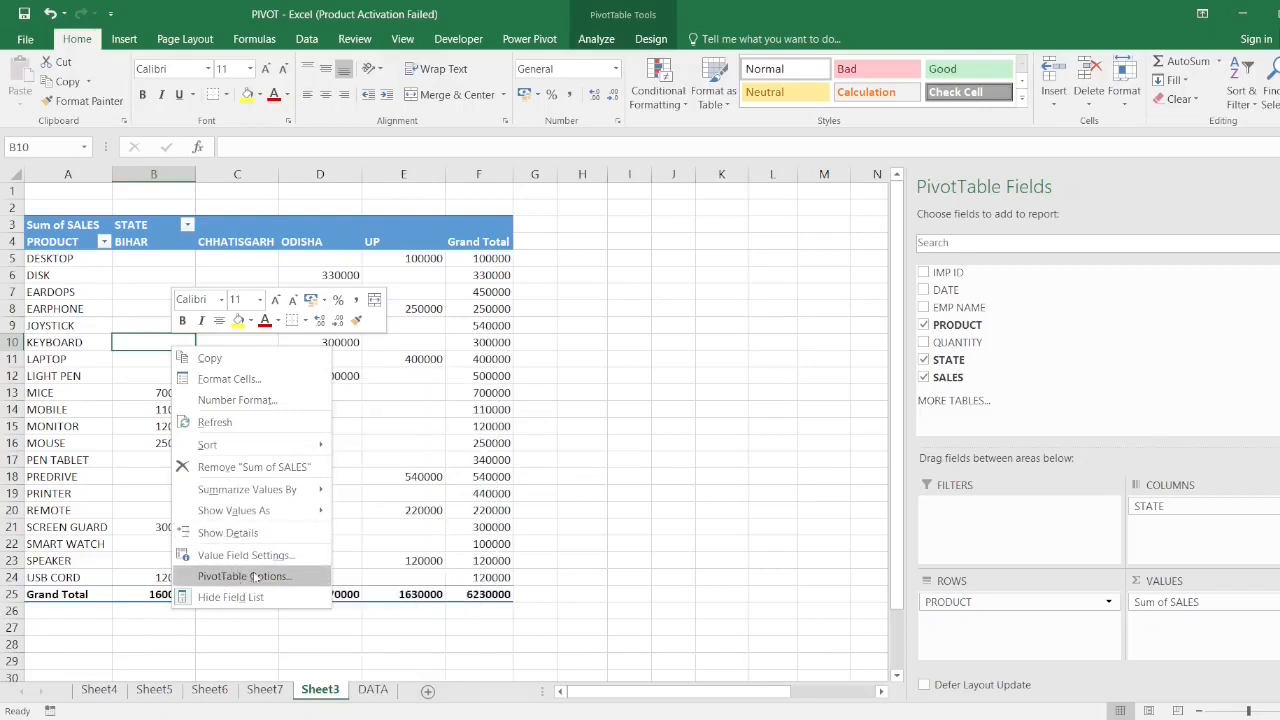
left_click(243, 576)
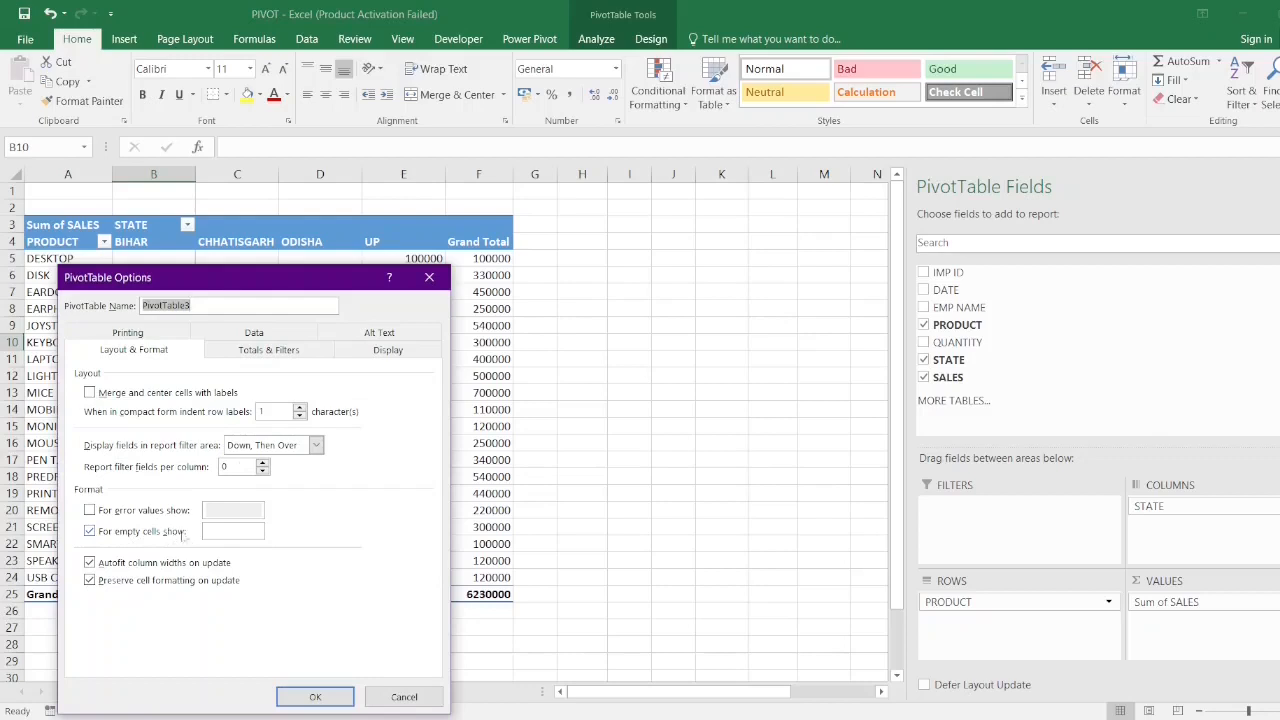
left_click(233, 531)
left_click(315, 696)
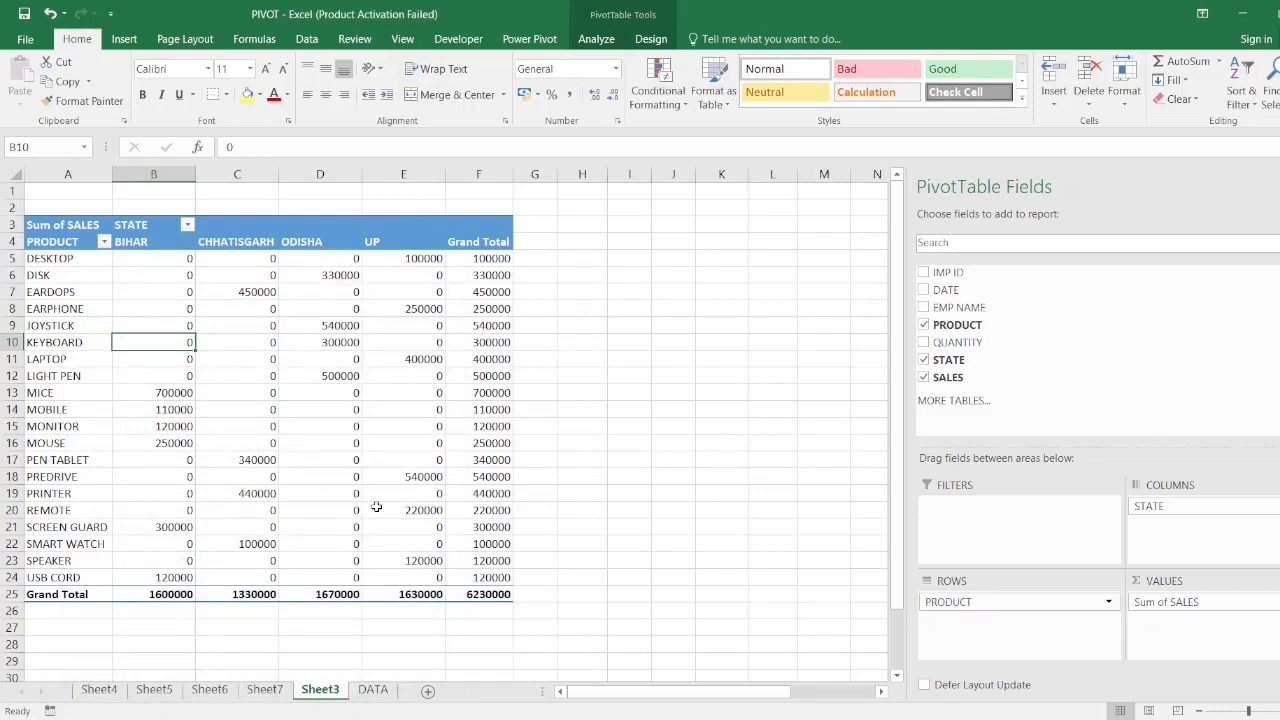
Change the replacement value shown for empty cells in the pivot table options.
right_click(181, 347)
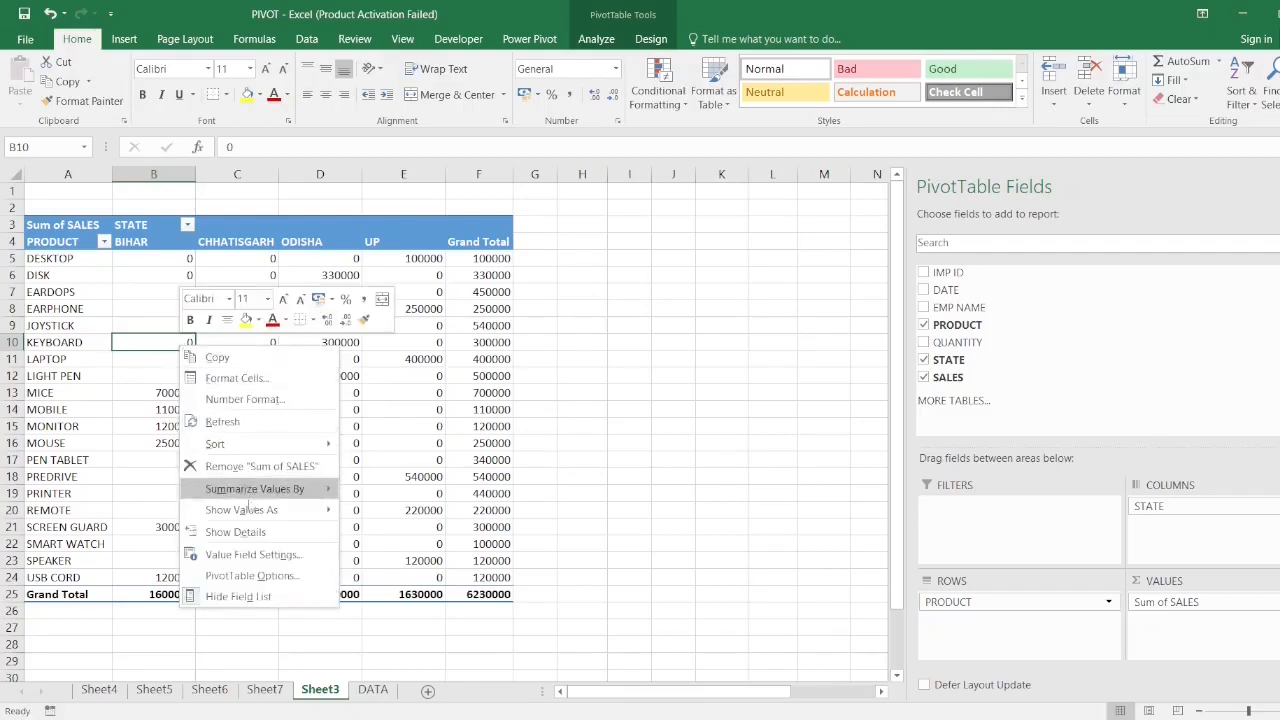
left_click(252, 576)
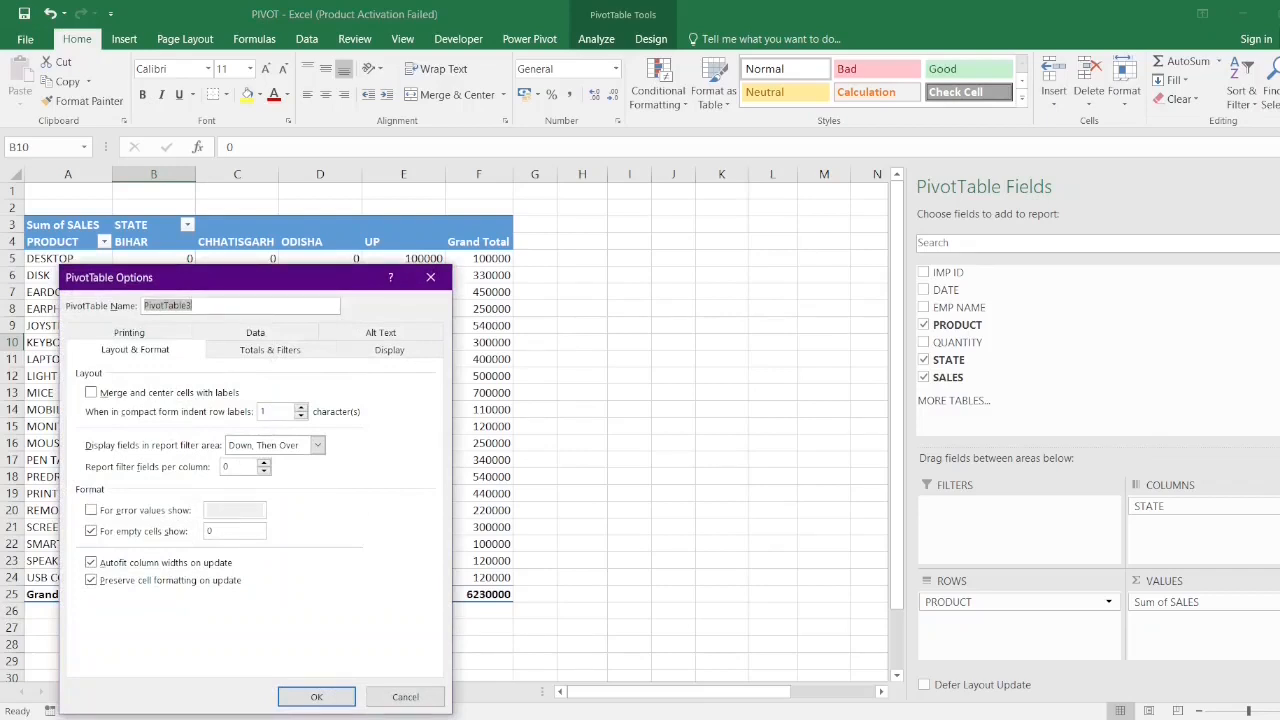
left_click(240, 531)
left_click(316, 697)
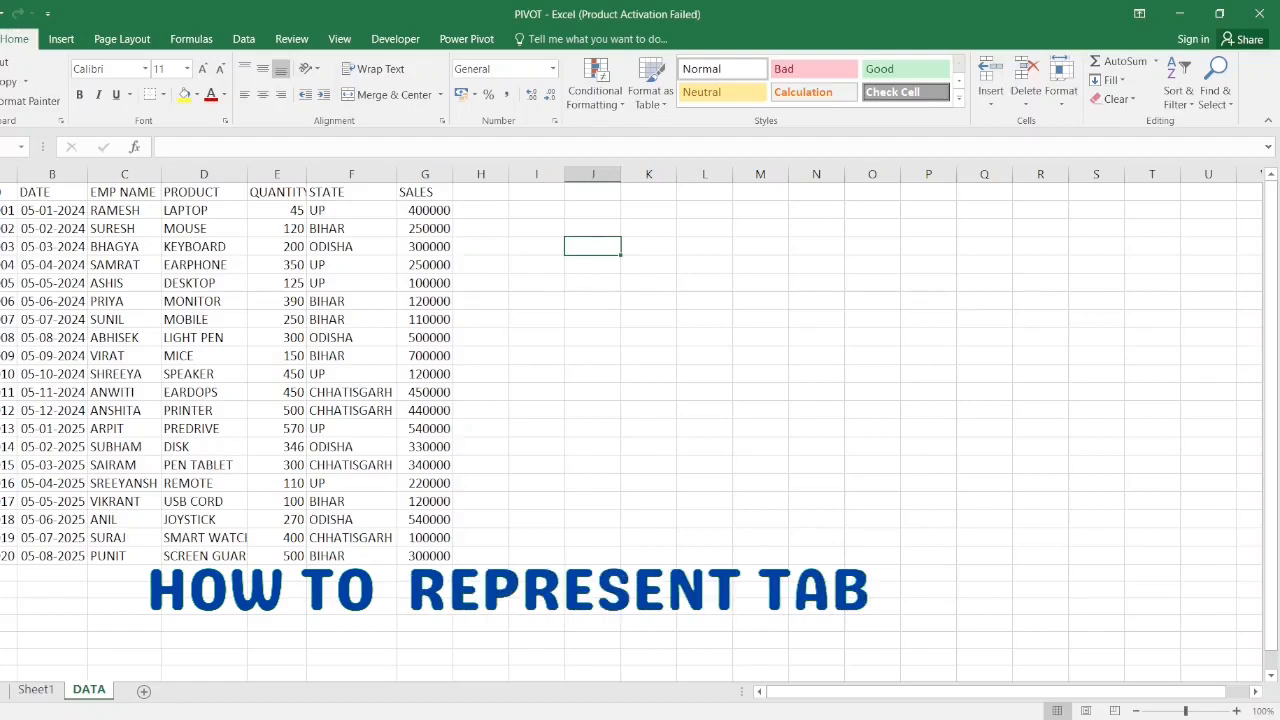
Create a pivot table on a new worksheet from the range DATA!$A$1:$G$21.
left_click_drag(8, 192, 432, 550)
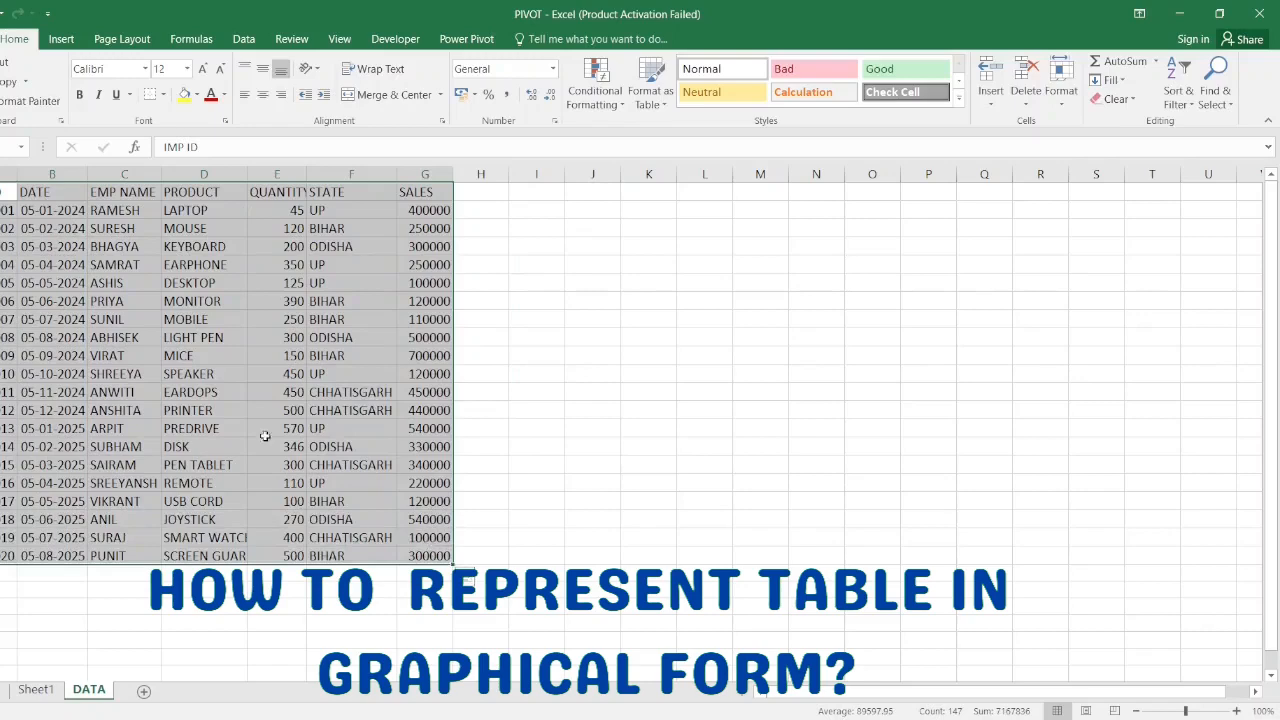
left_click(61, 40)
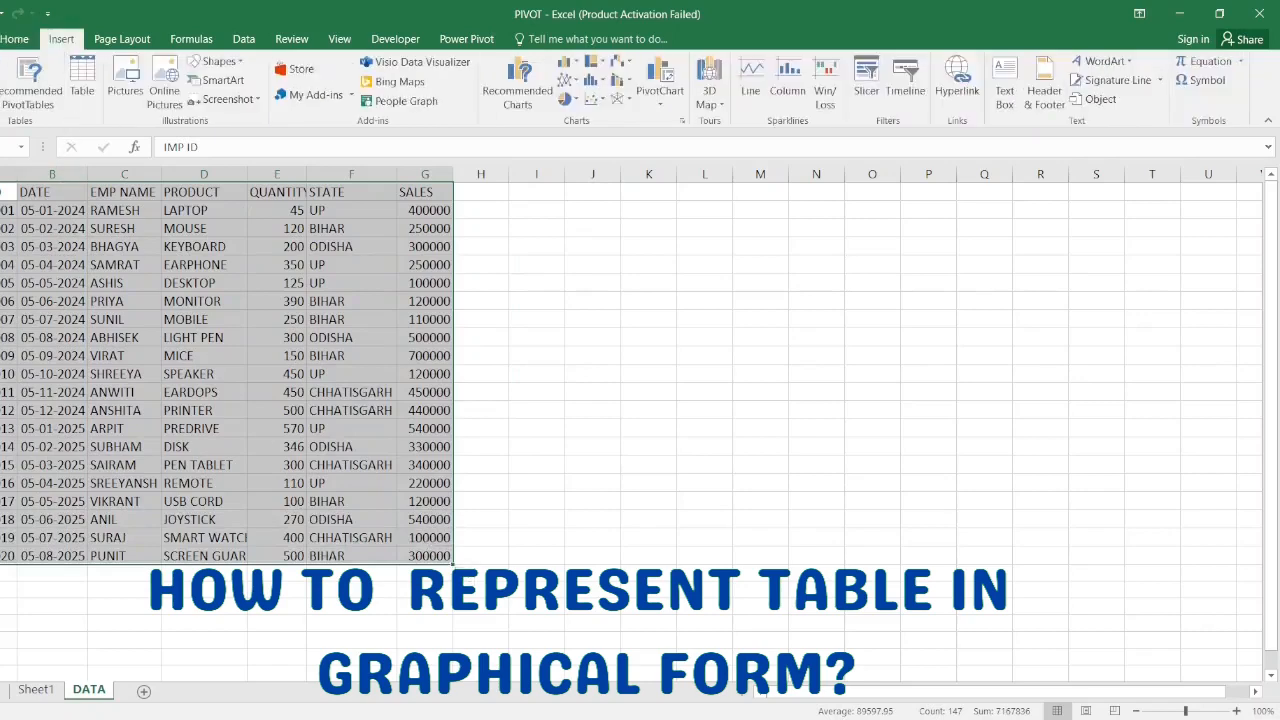
left_click(5, 85)
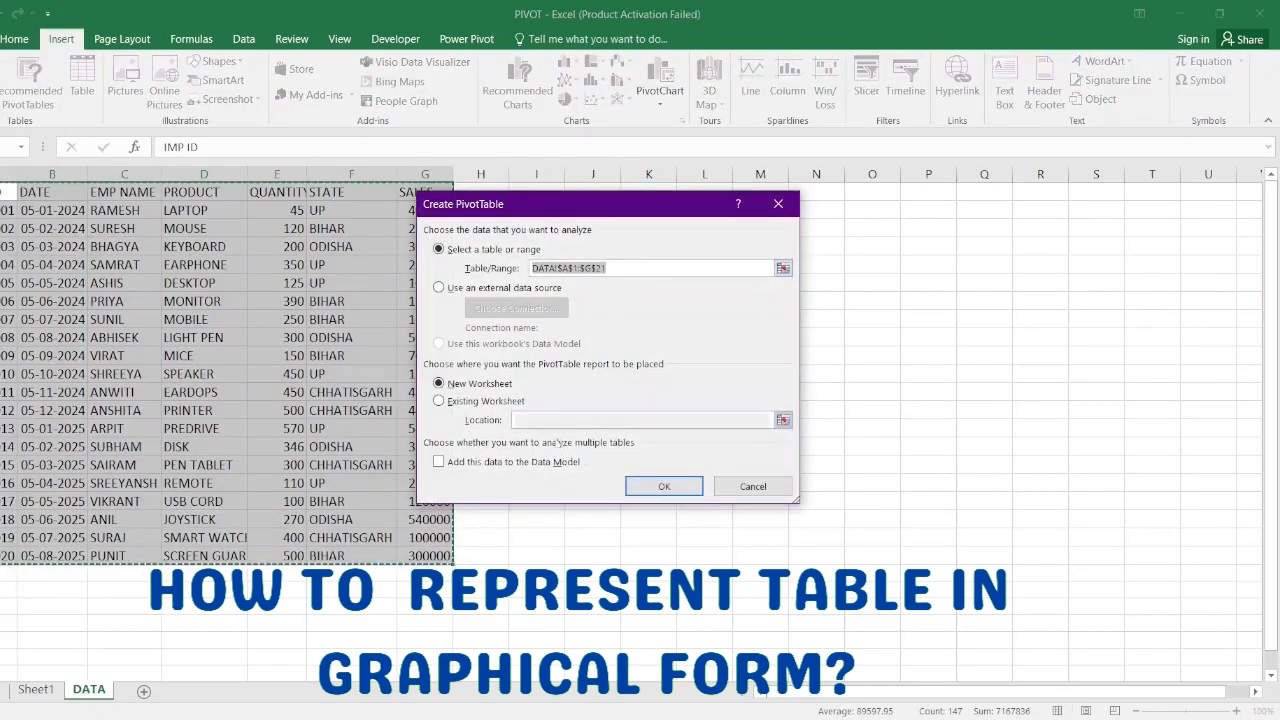
left_click(626, 482)
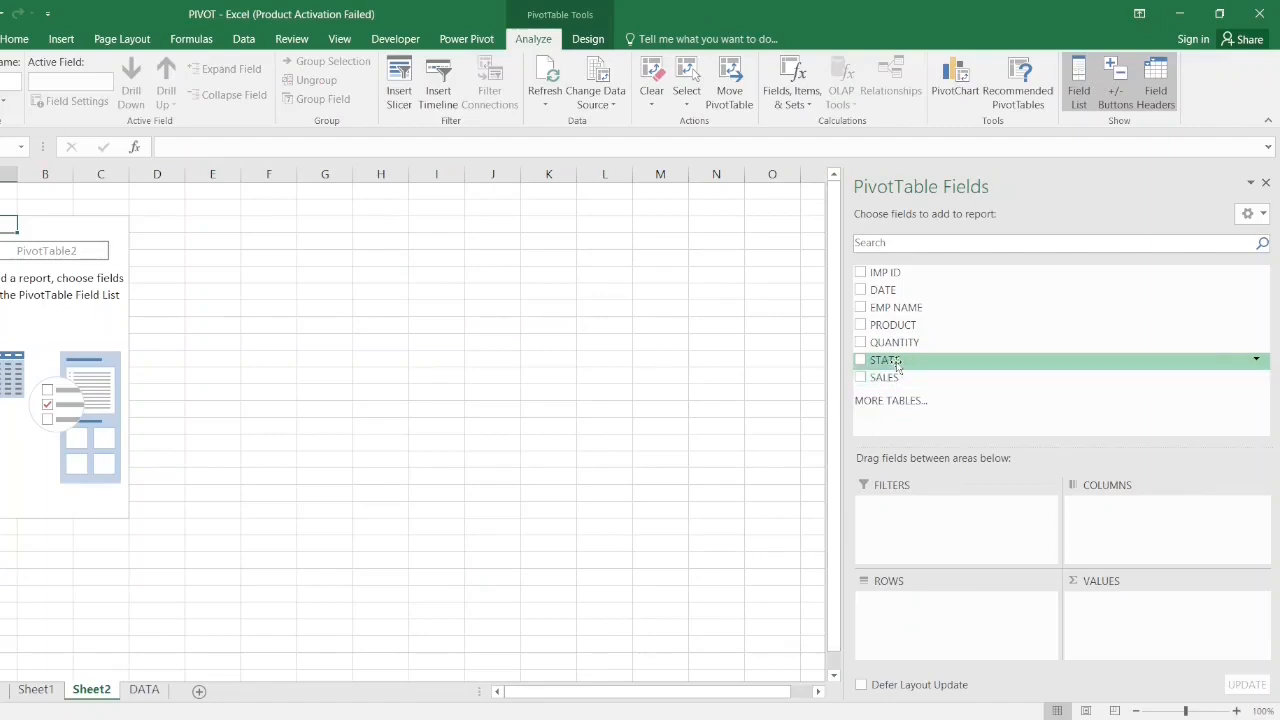
Set STATE as rows and SALES as values in the new pivot table, and insert a Clustered Column PivotChart.
left_click_drag(898, 367, 922, 614)
left_click_drag(882, 378, 1105, 608)
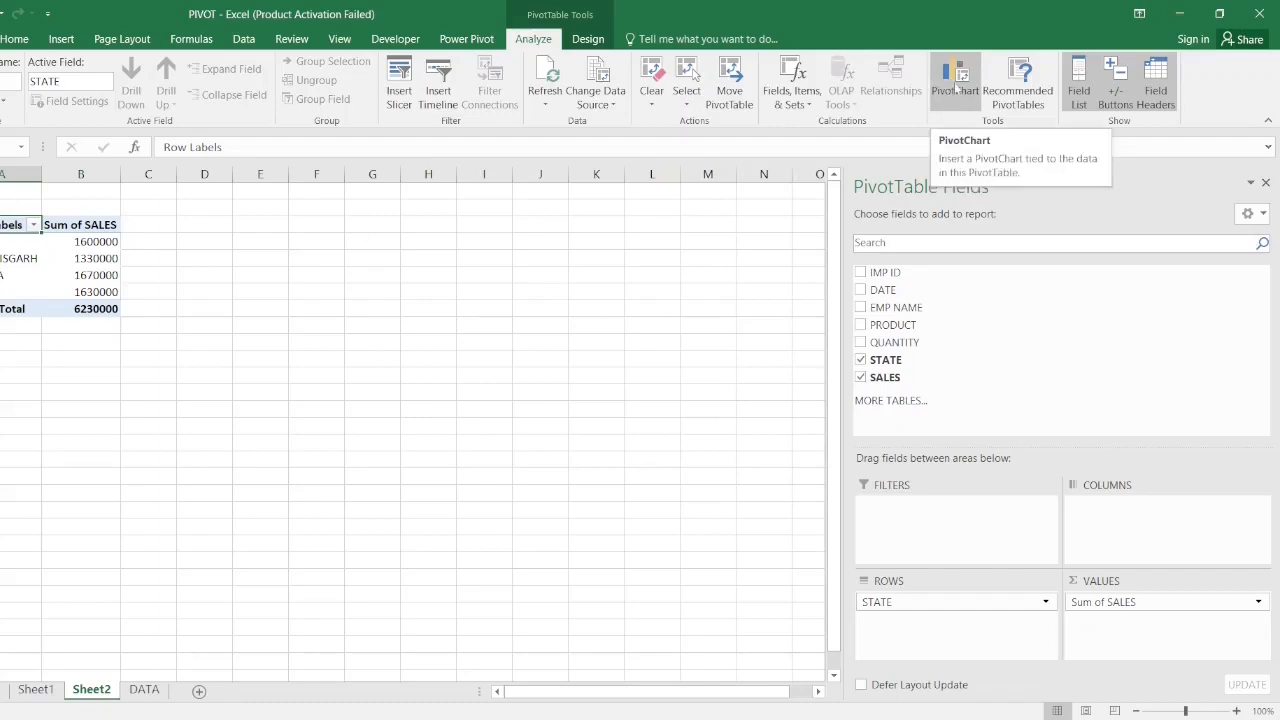
left_click(955, 88)
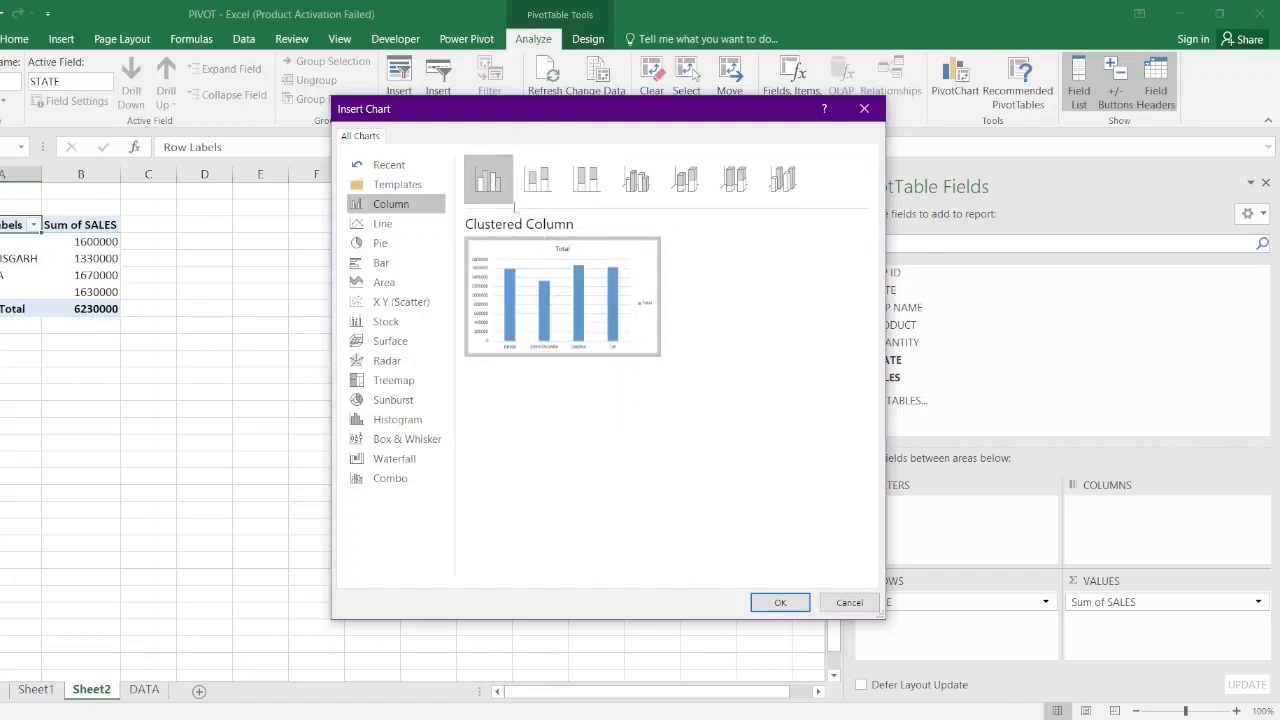
left_click(780, 603)
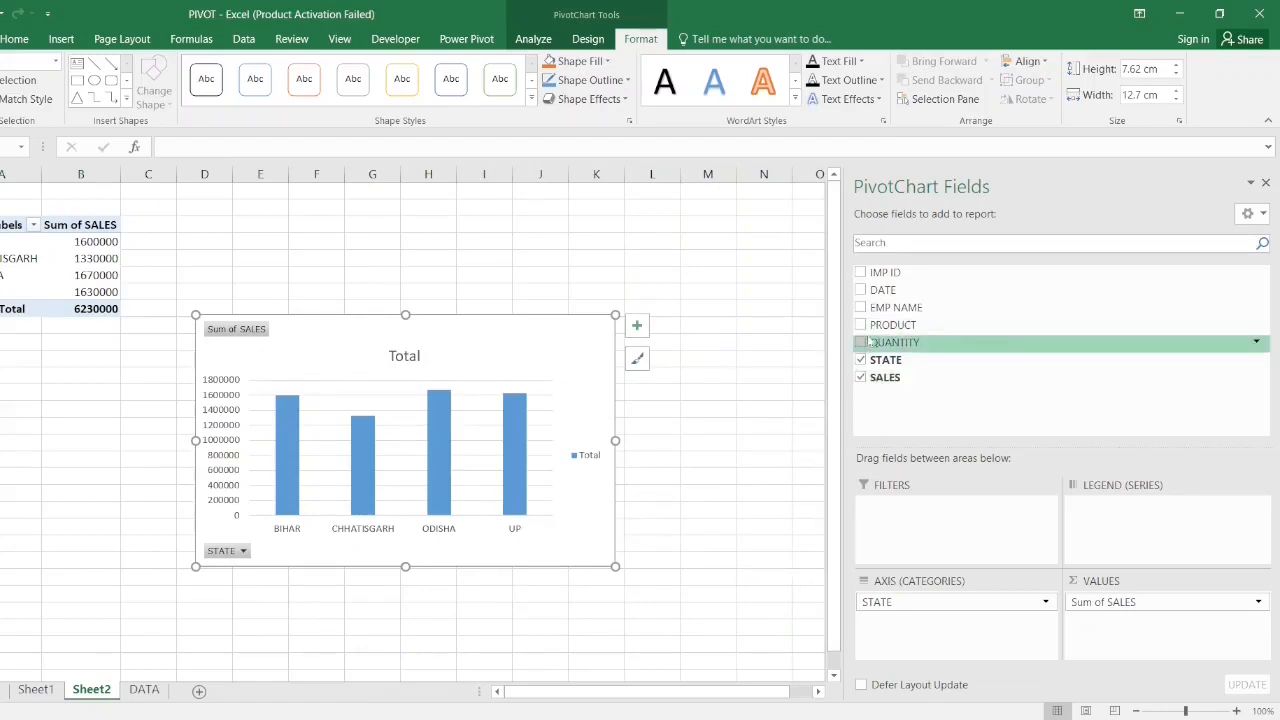
Add PRODUCT as a report filter on the PivotChart and filter it to DESKTOP.
left_click_drag(872, 325, 903, 526)
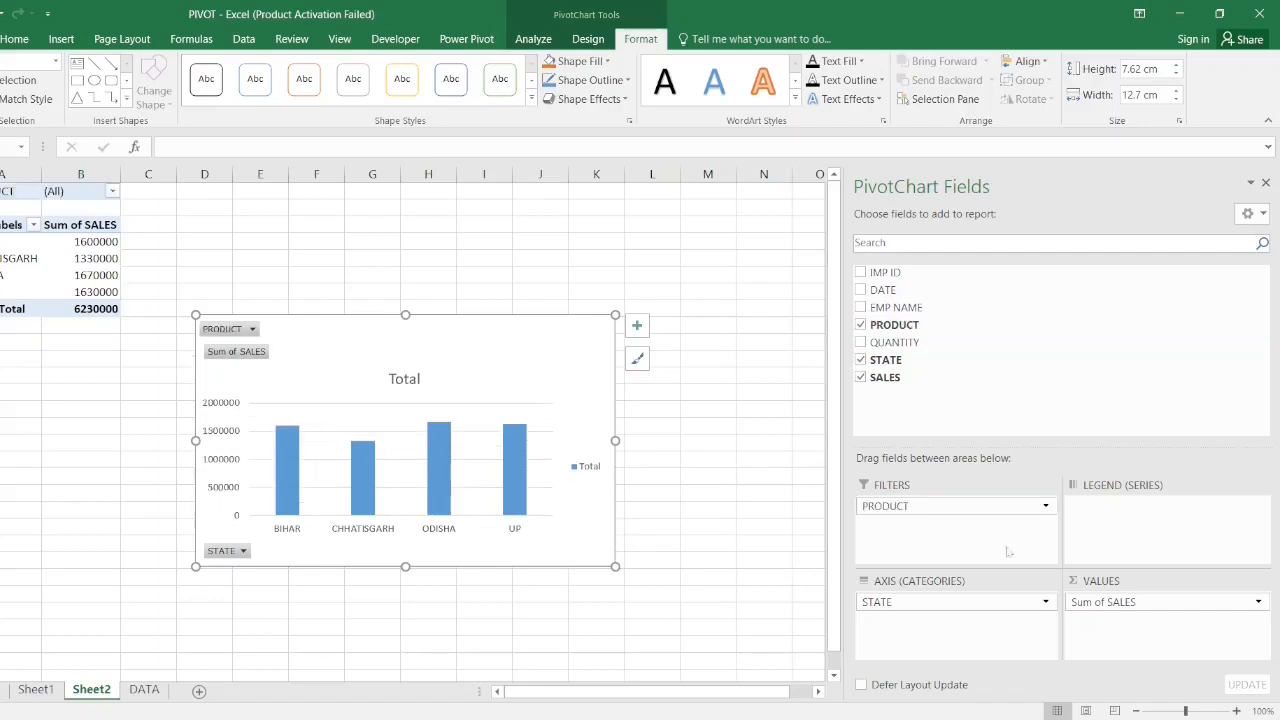
left_click(254, 329)
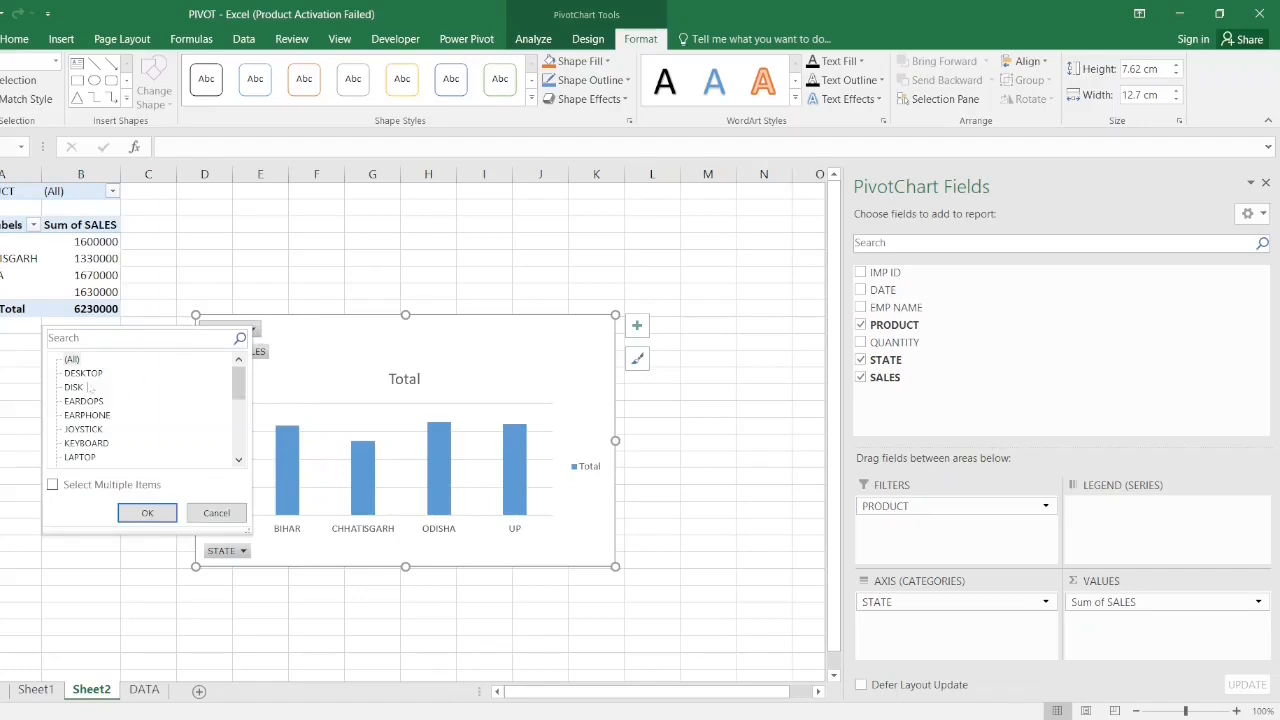
left_click(88, 373)
left_click(146, 511)
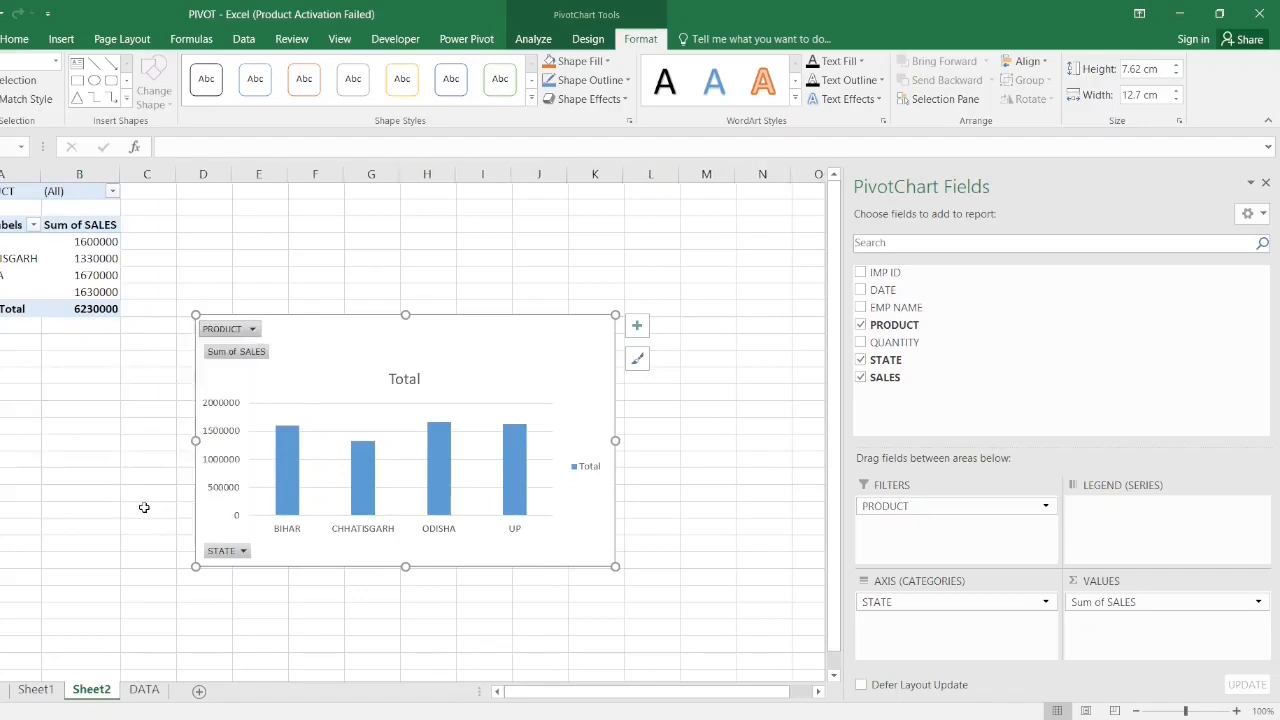
left_click(196, 490)
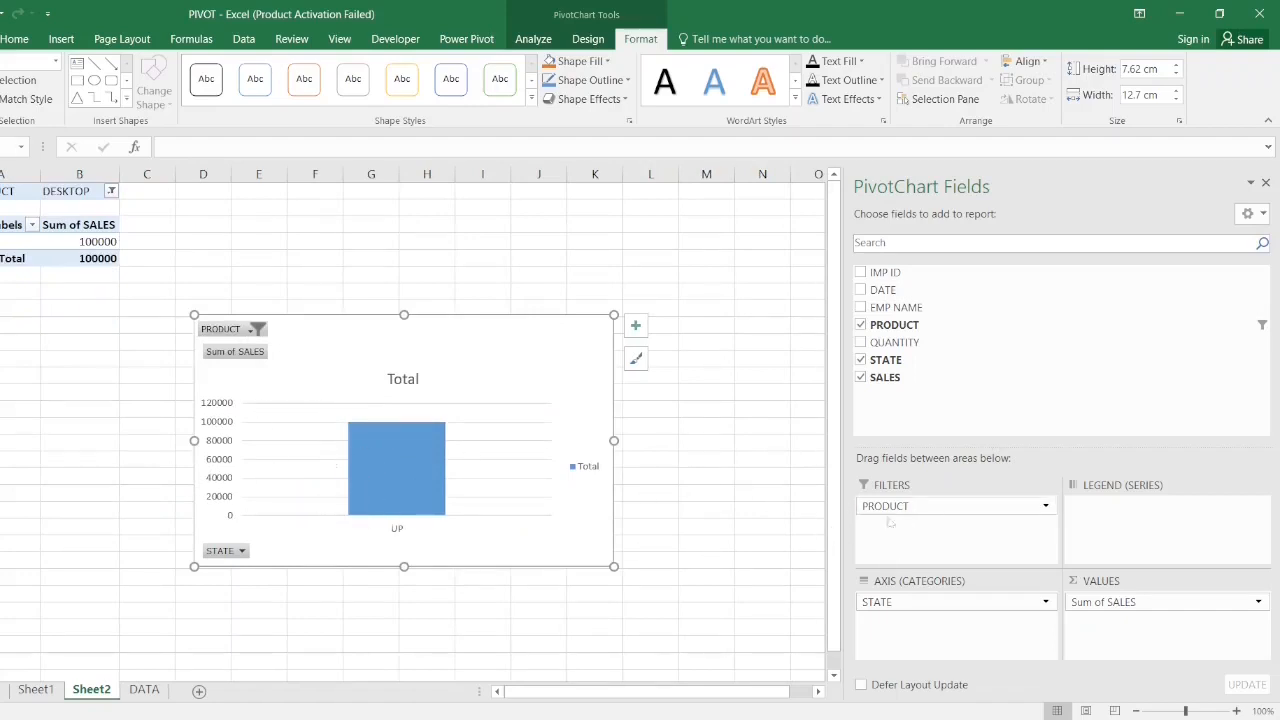
Make PRODUCT the chart's axis category and STATE its report filter, and filter the chart to CHHATISGARH.
left_click_drag(886, 505, 1015, 640)
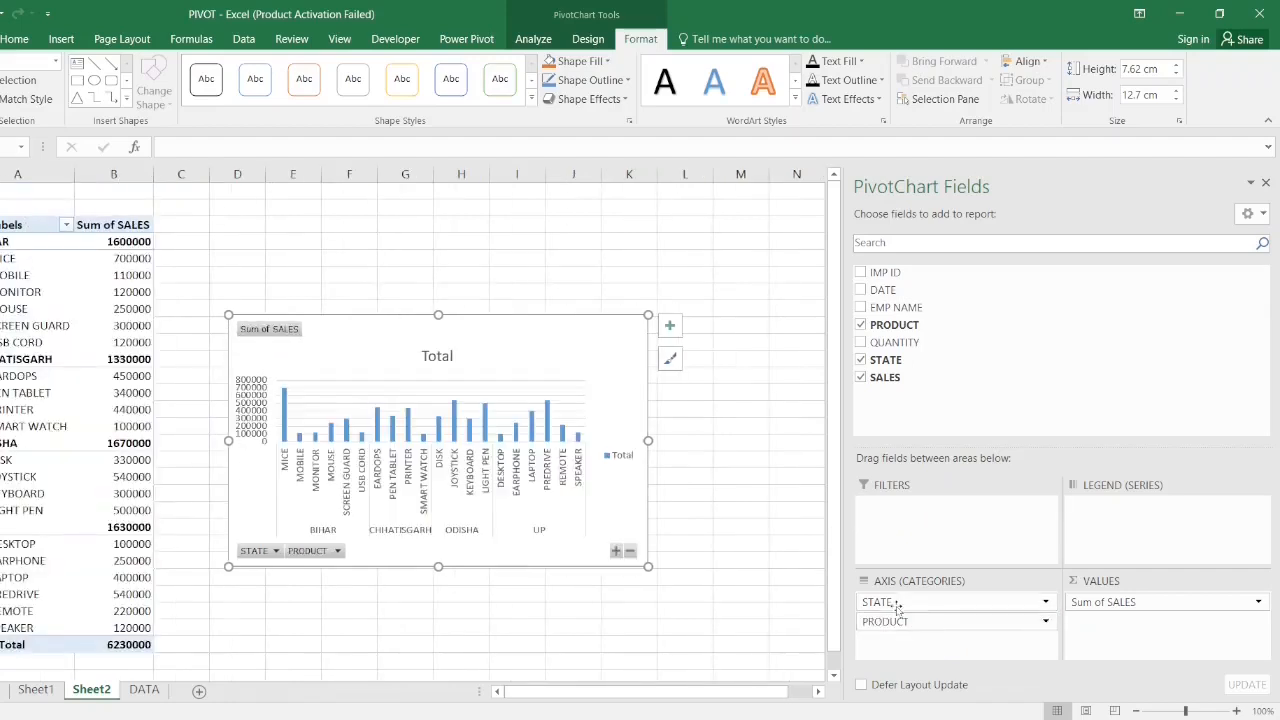
left_click_drag(897, 605, 918, 508)
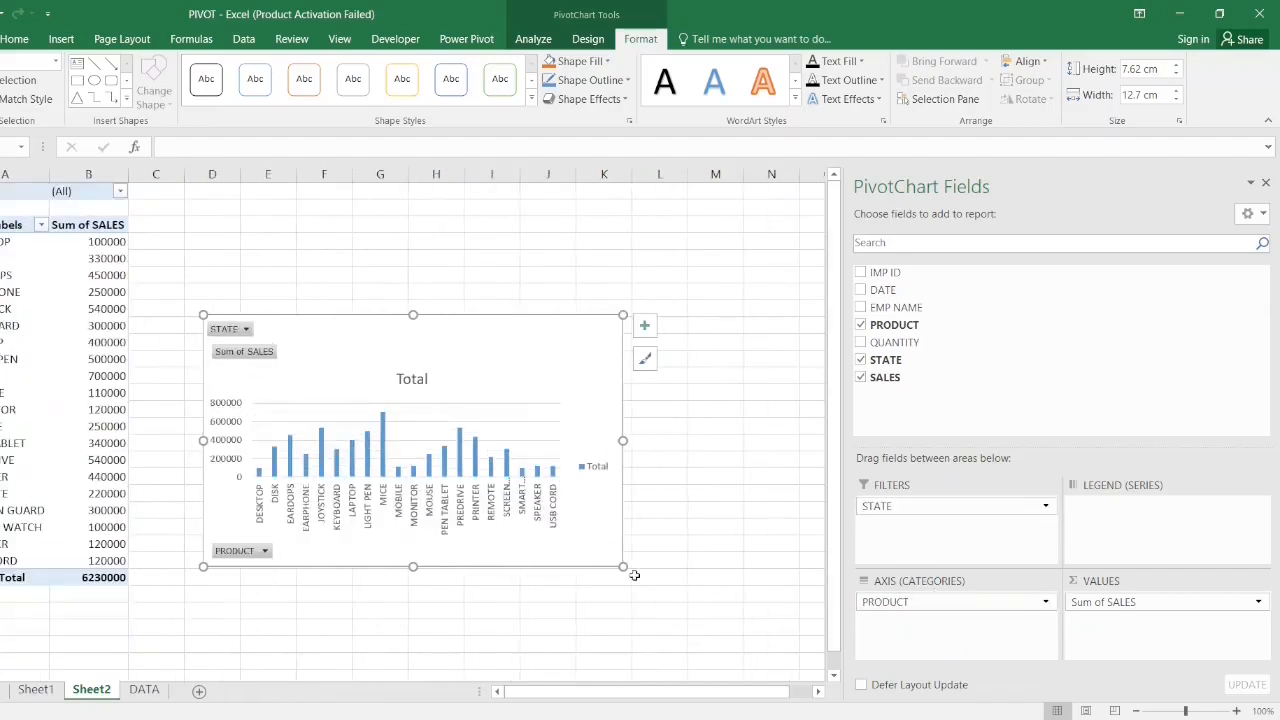
left_click(246, 329)
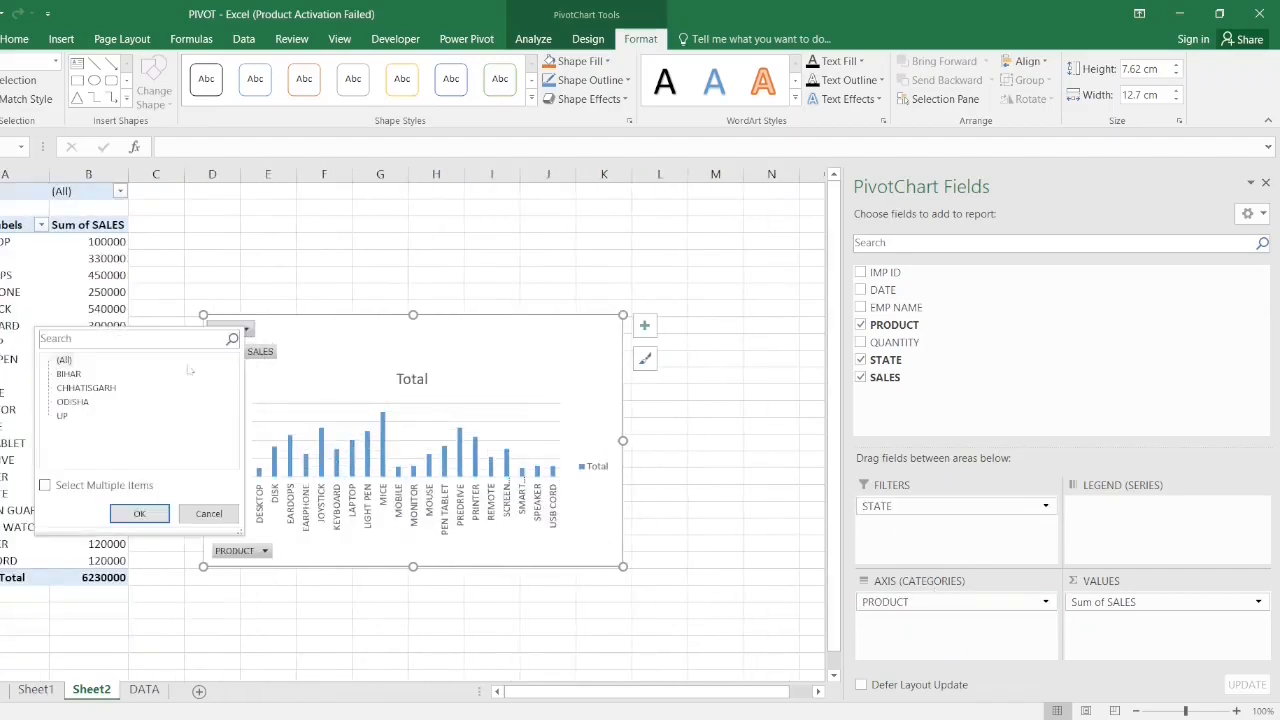
left_click(86, 388)
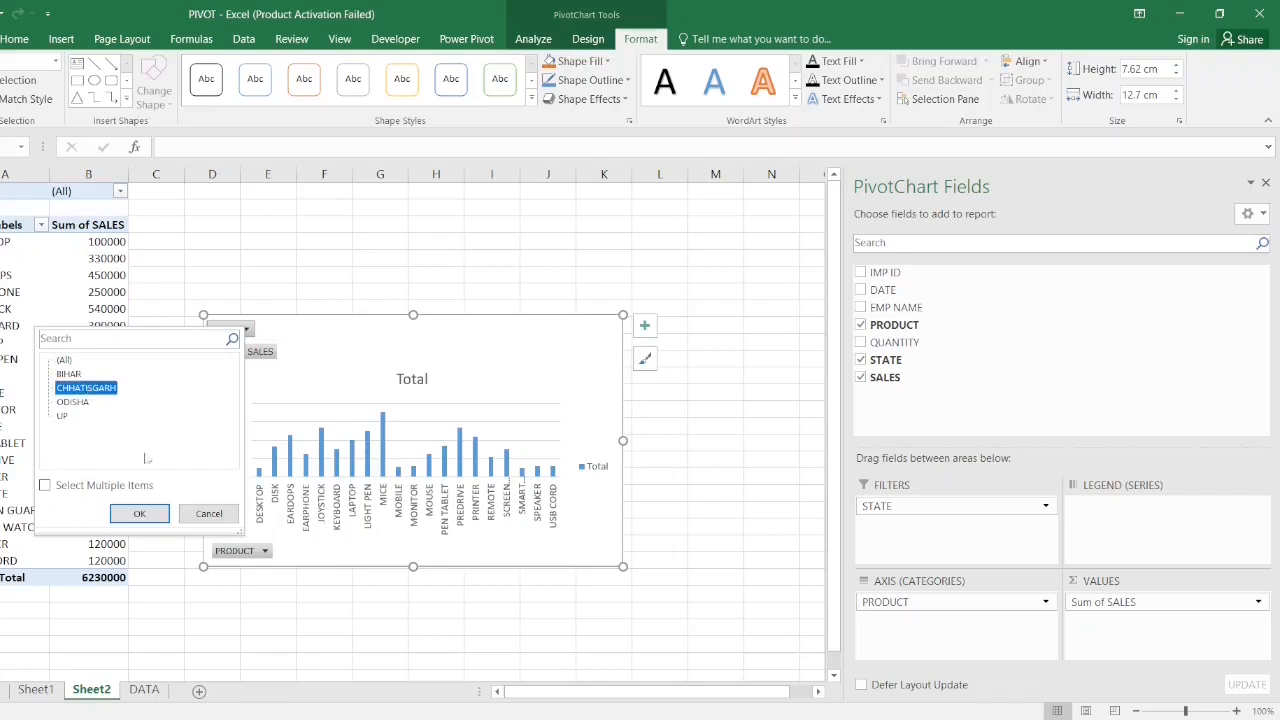
left_click(139, 513)
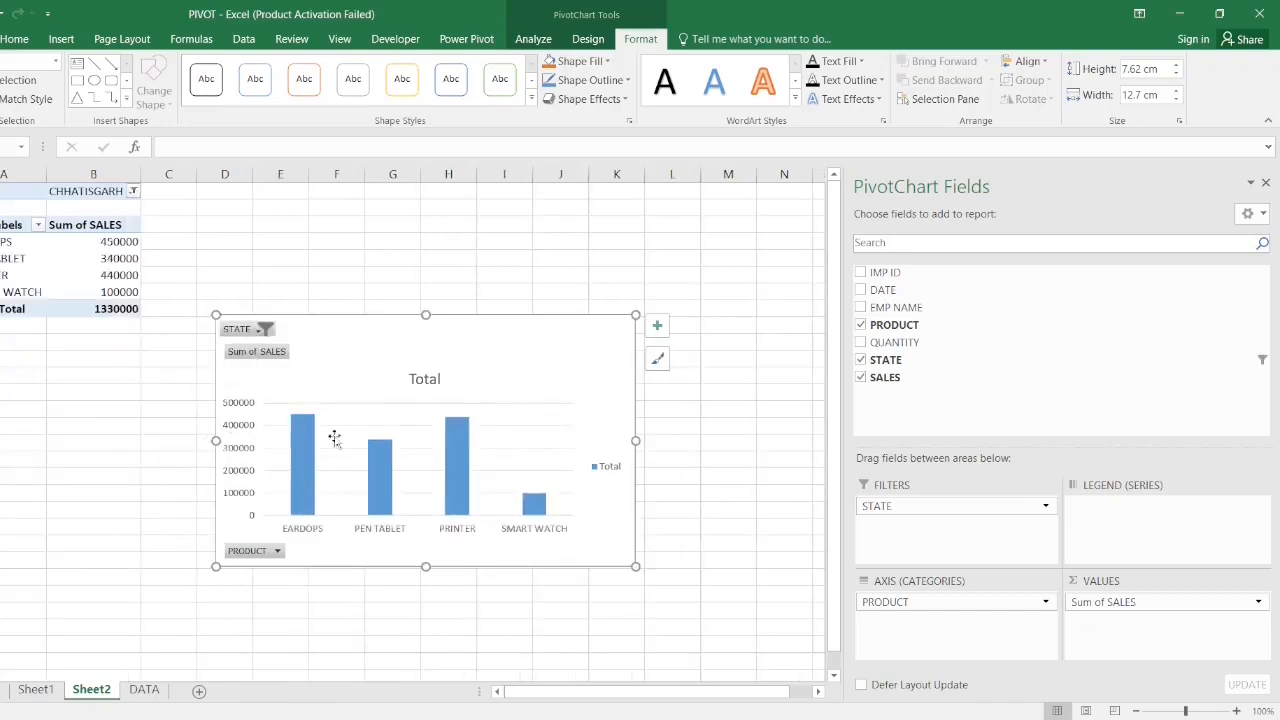